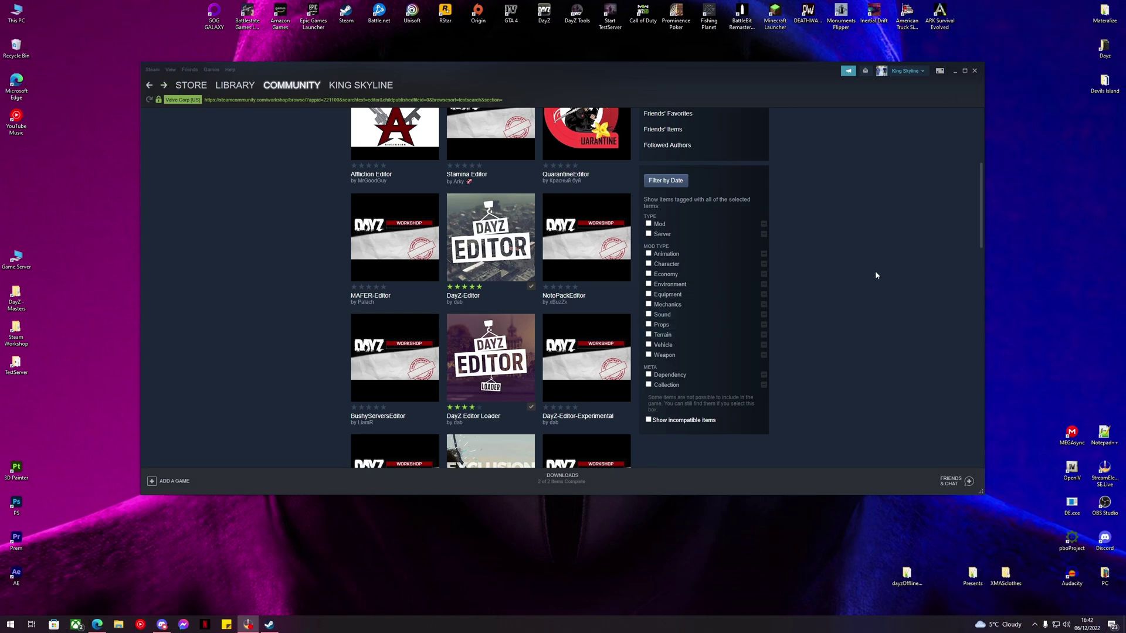
# - Open the DayZ Editor Loader workshop page and then its required Dabs Framework item page
pyautogui.moveTo(518, 271)
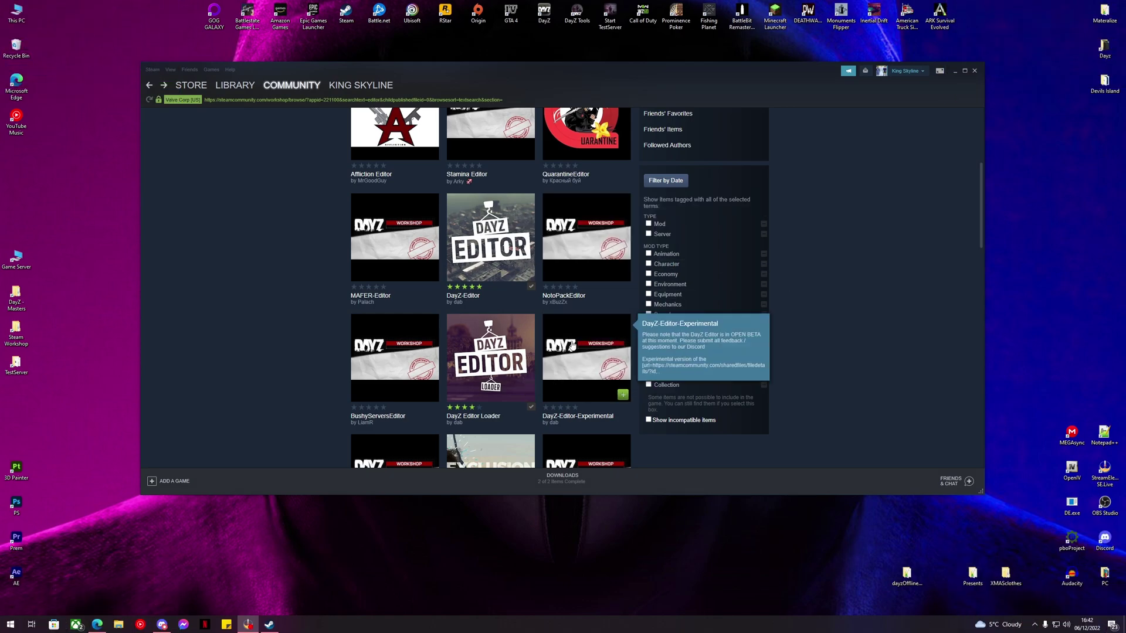
pyautogui.moveTo(551, 245)
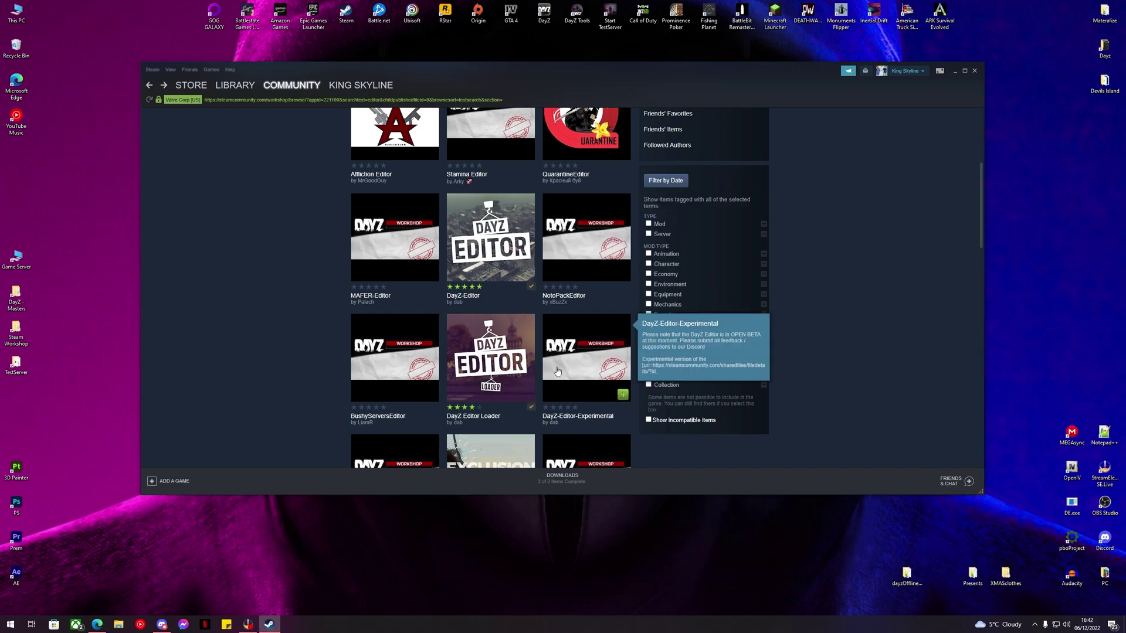
pyautogui.click(511, 368)
pyautogui.scroll(-3, 676, 346)
pyautogui.click(675, 344)
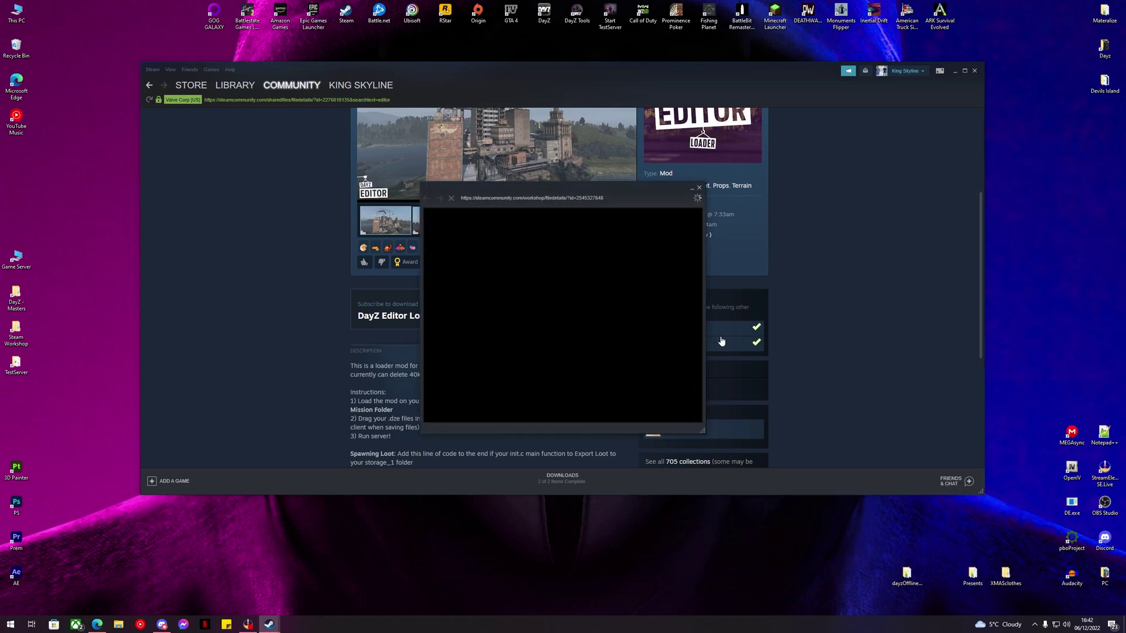
pyautogui.scroll(-5, 591, 332)
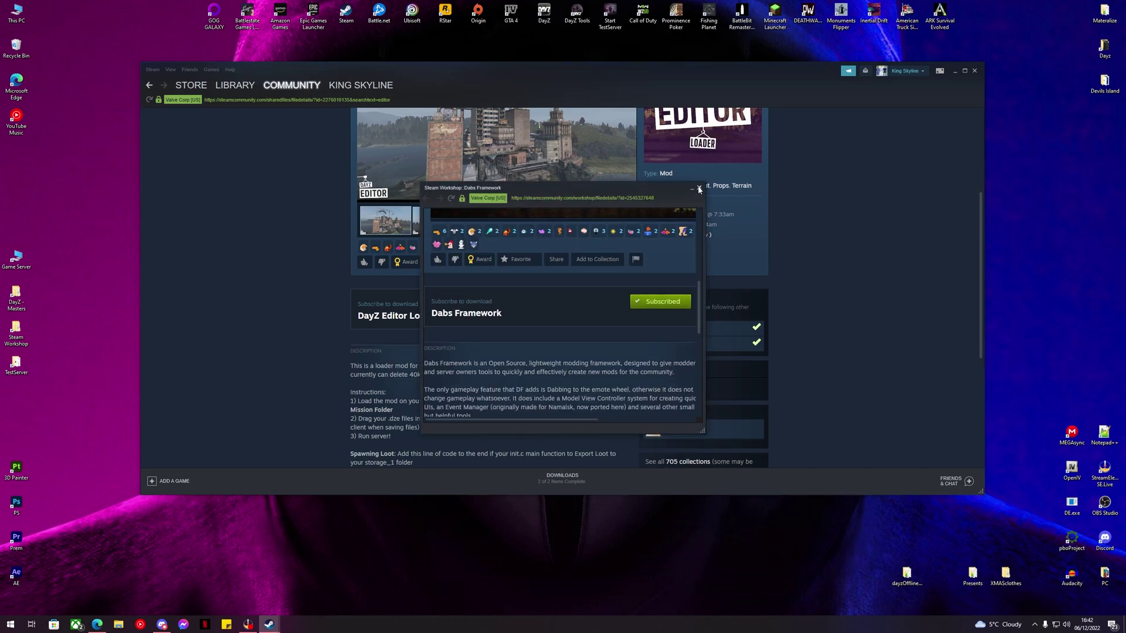
pyautogui.click(972, 70)
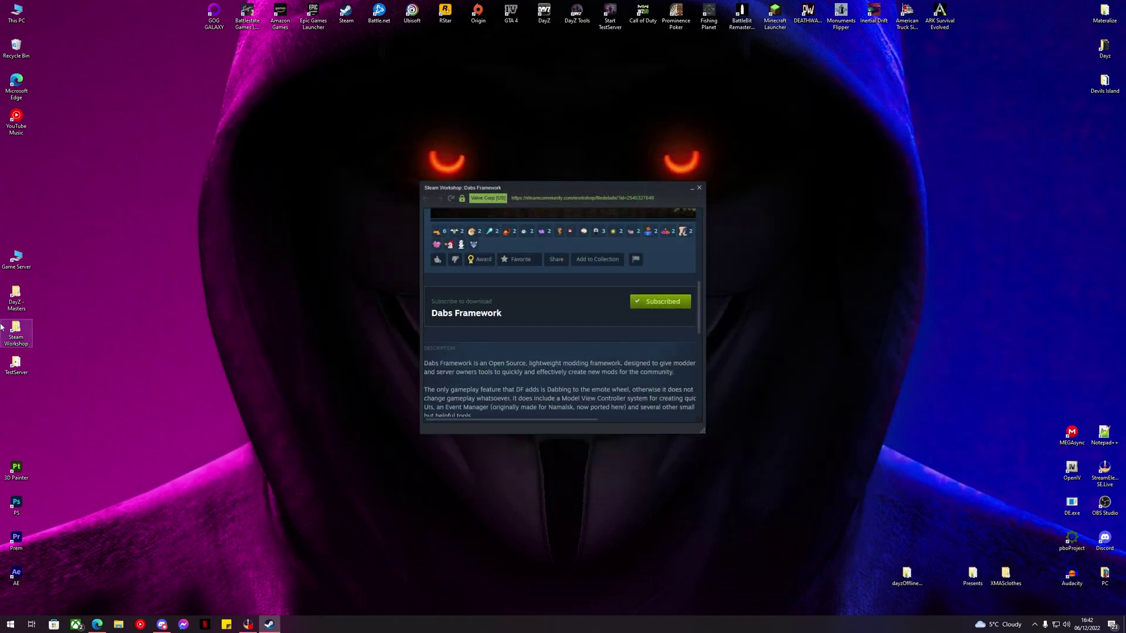
pyautogui.doubleClick(16, 330)
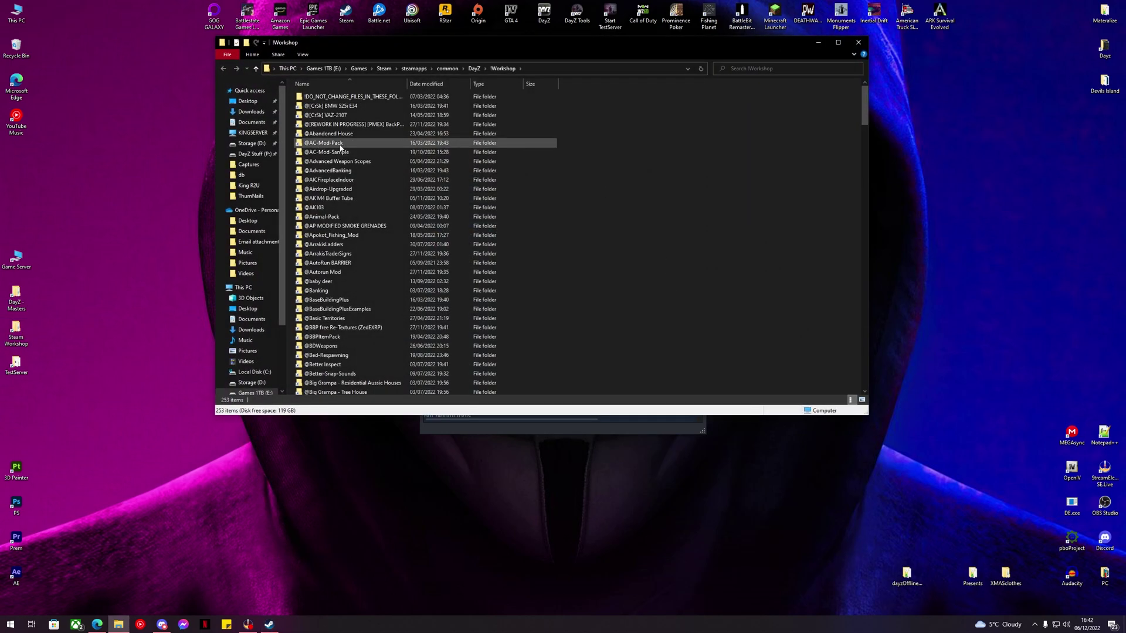
pyautogui.scroll(-3, 356, 162)
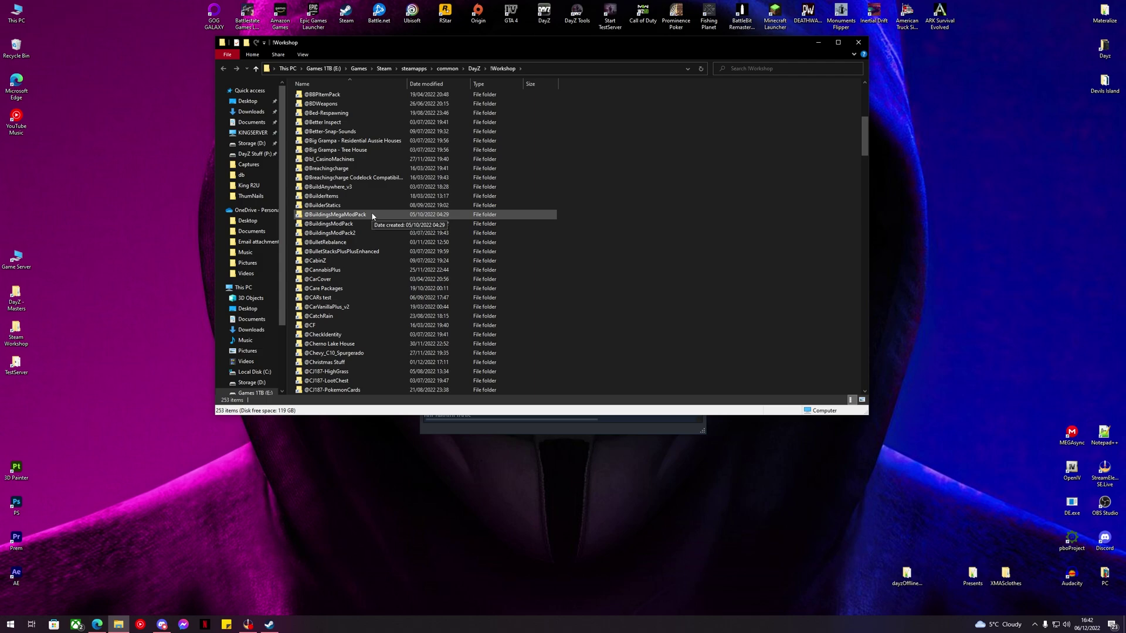
pyautogui.scroll(-10, 372, 216)
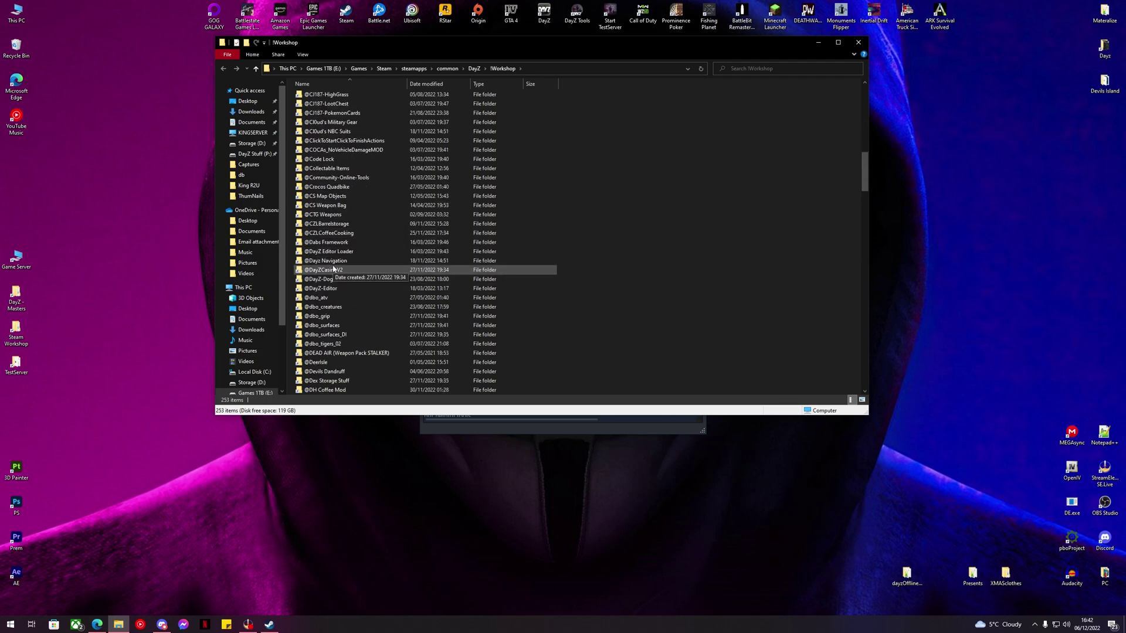
pyautogui.click(337, 245)
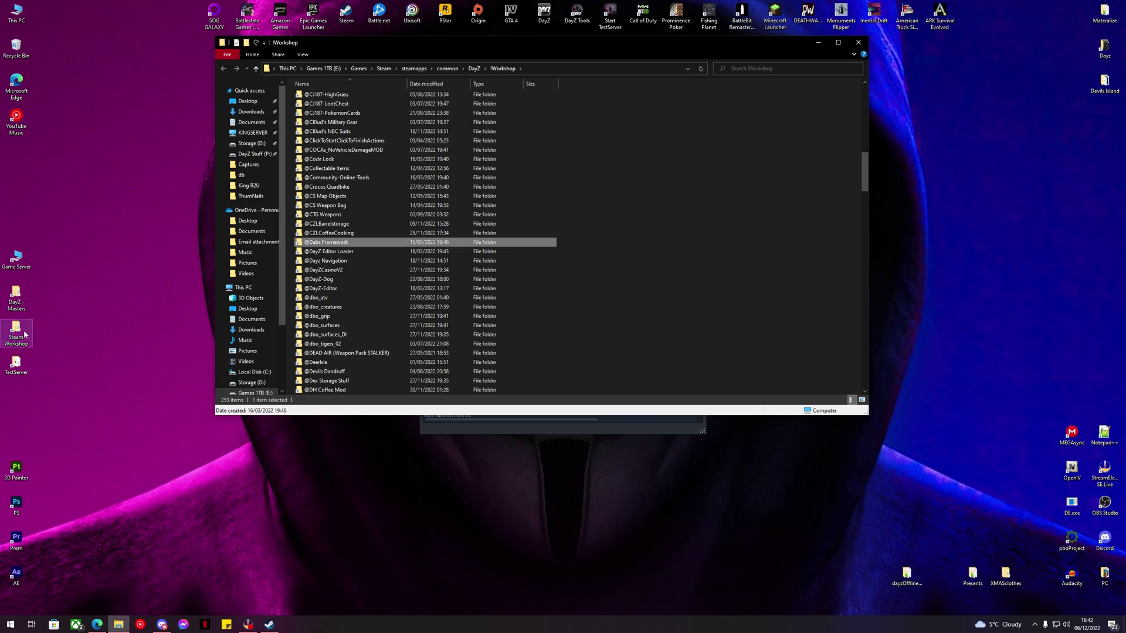
pyautogui.keyDown('ctrl'); pyautogui.click(336, 251); pyautogui.keyUp('ctrl')
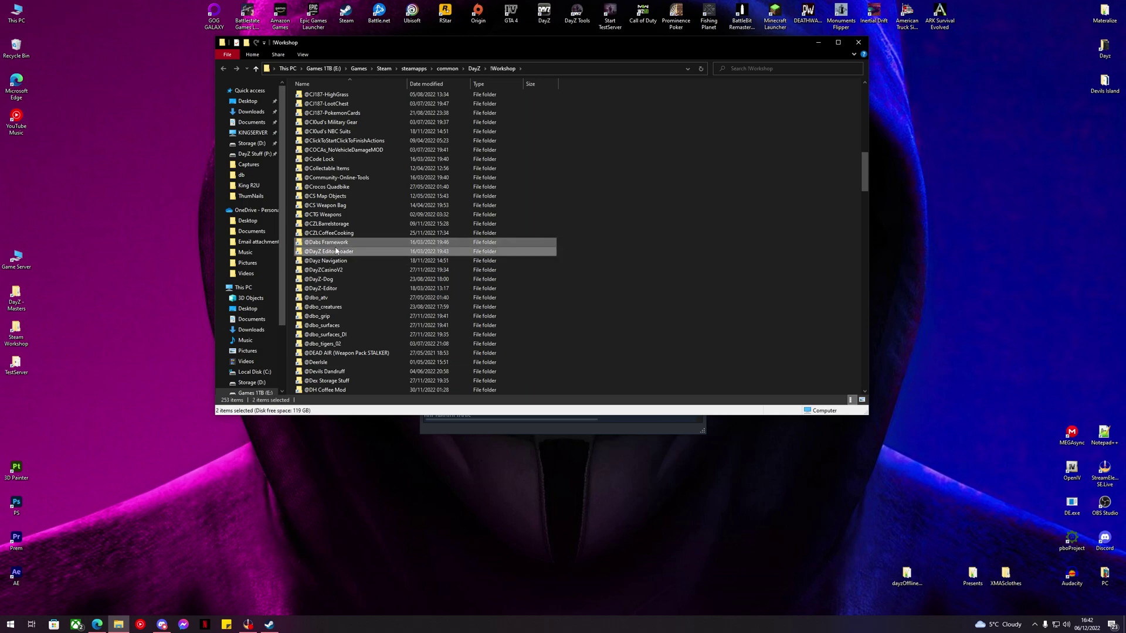
# - Paste both mod folders into DayZServer, replacing the existing files
pyautogui.doubleClick(29, 360)
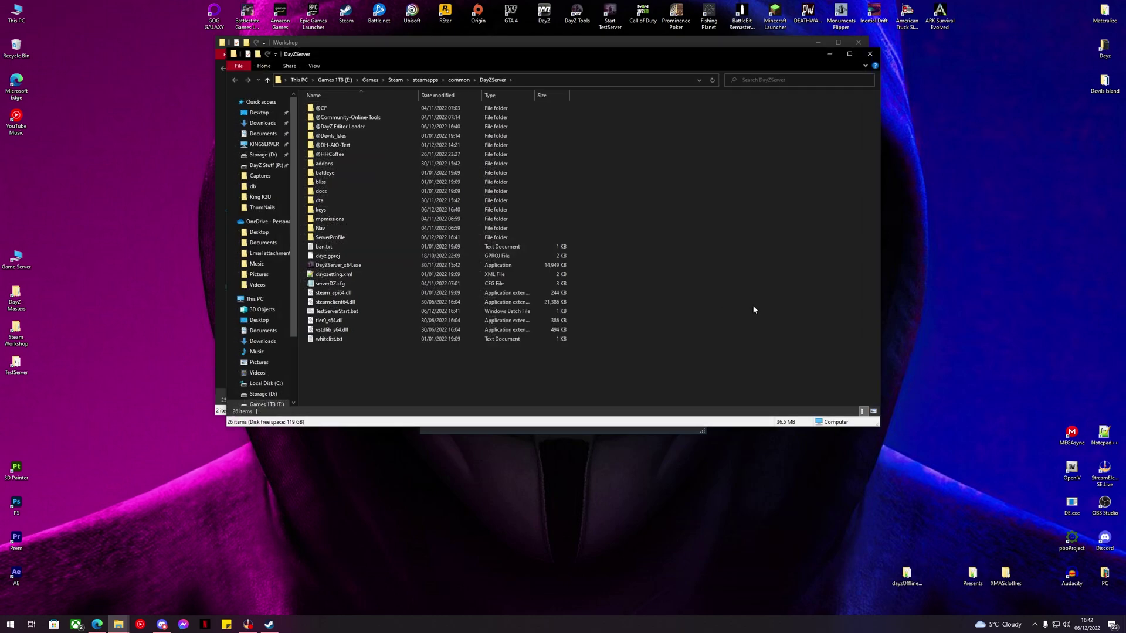
pyautogui.hotkey('ctrl', 'v')
pyautogui.click(589, 241)
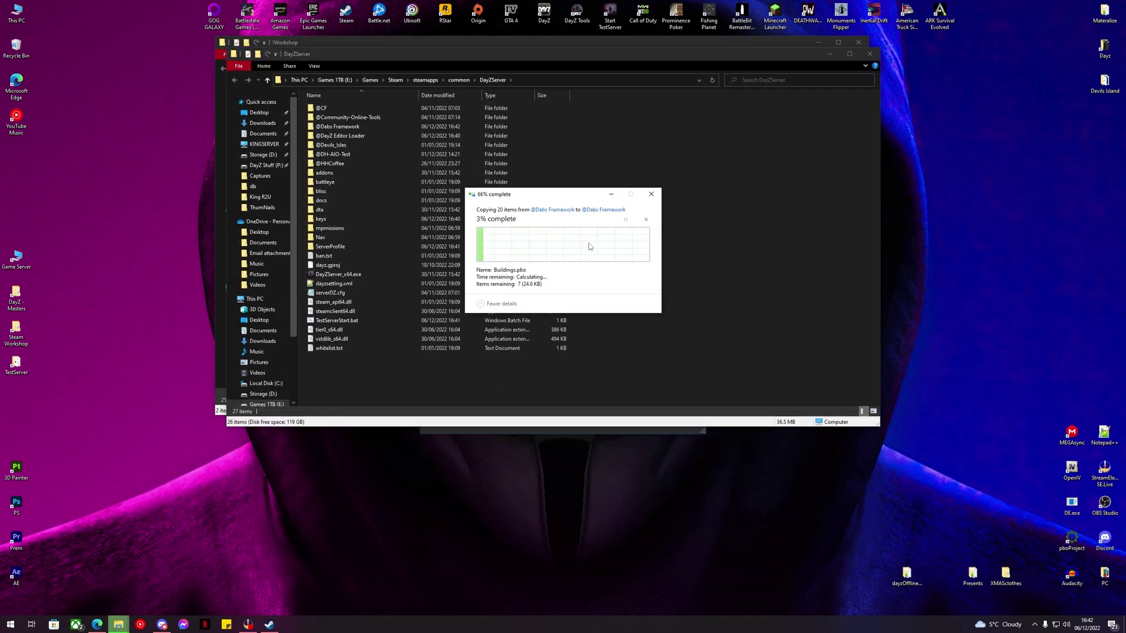
pyautogui.rightClick(352, 127)
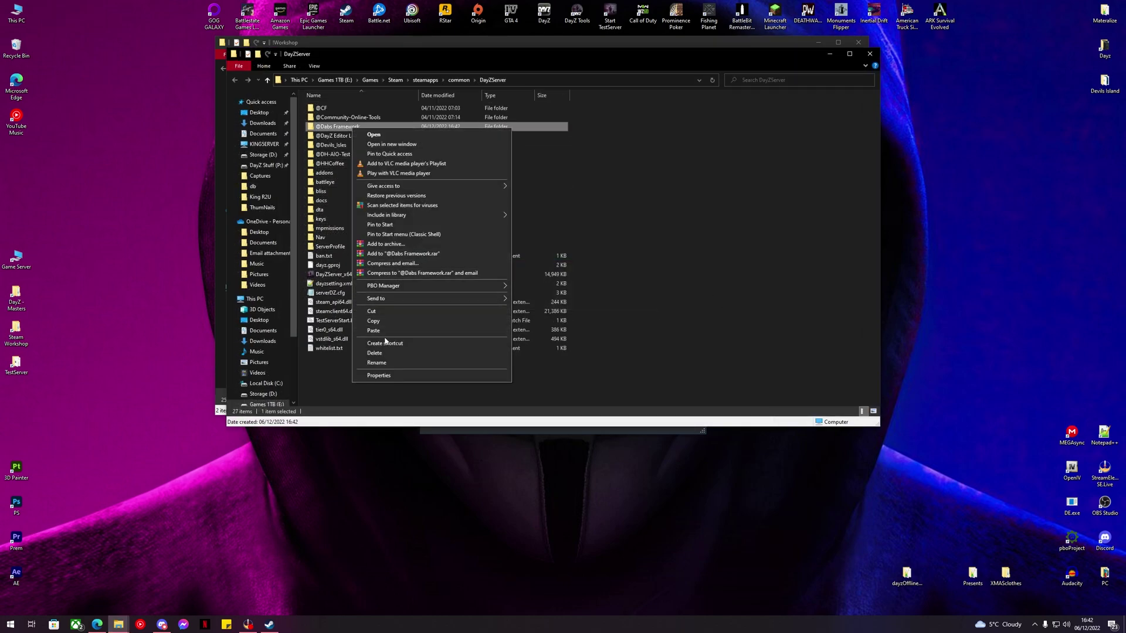
pyautogui.press('Escape')
pyautogui.rightClick(343, 321)
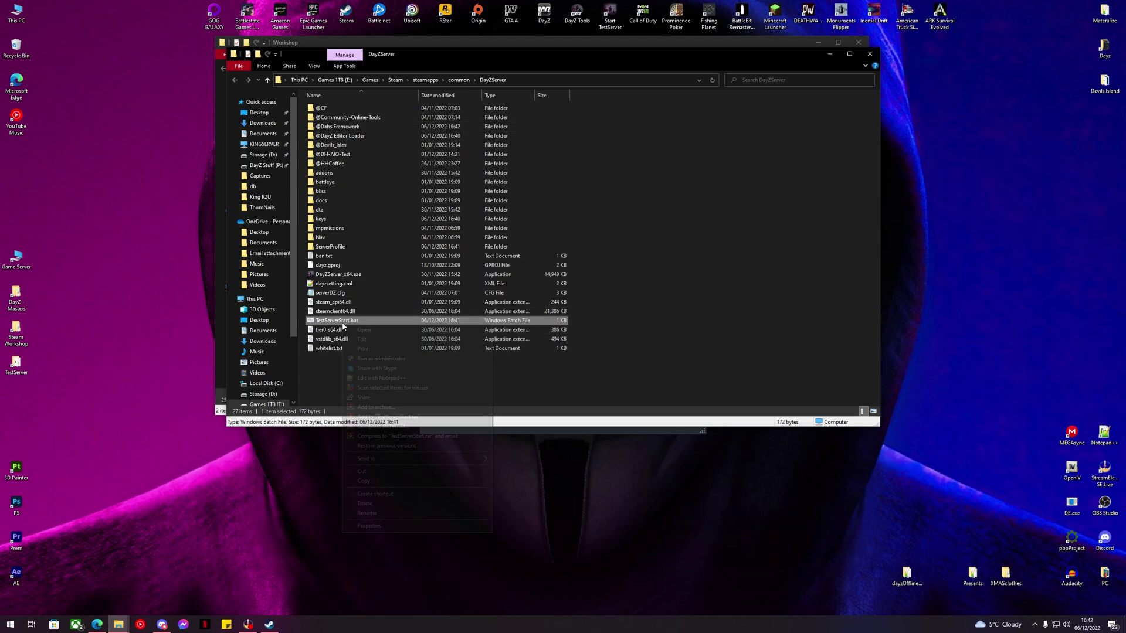
pyautogui.click(365, 339)
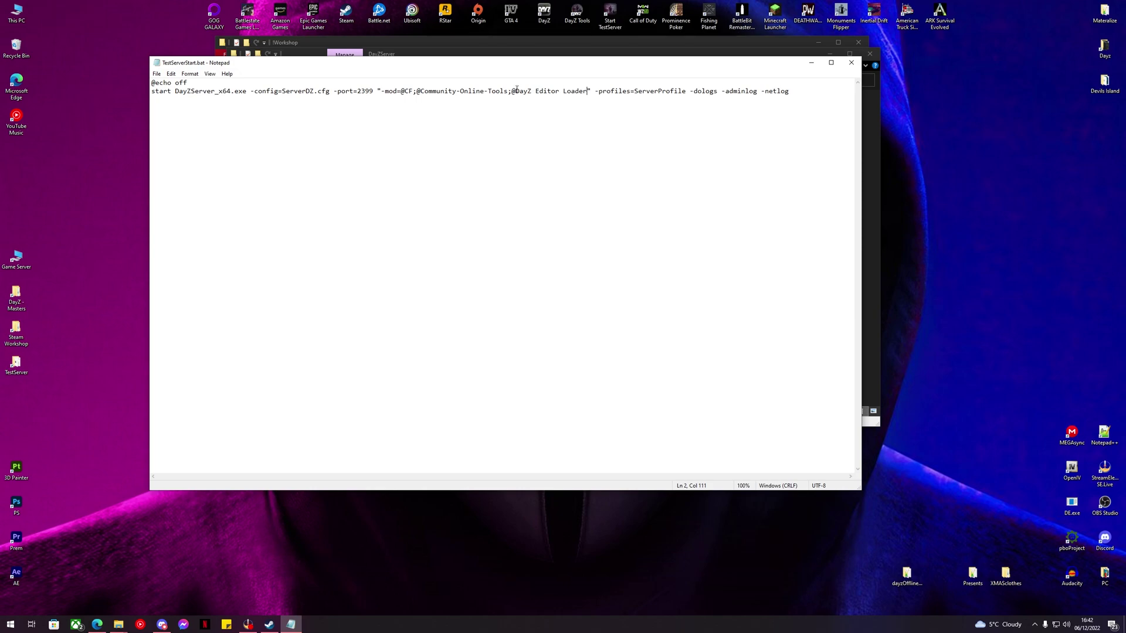
pyautogui.write(';')
pyautogui.write('@Dabs Framework')
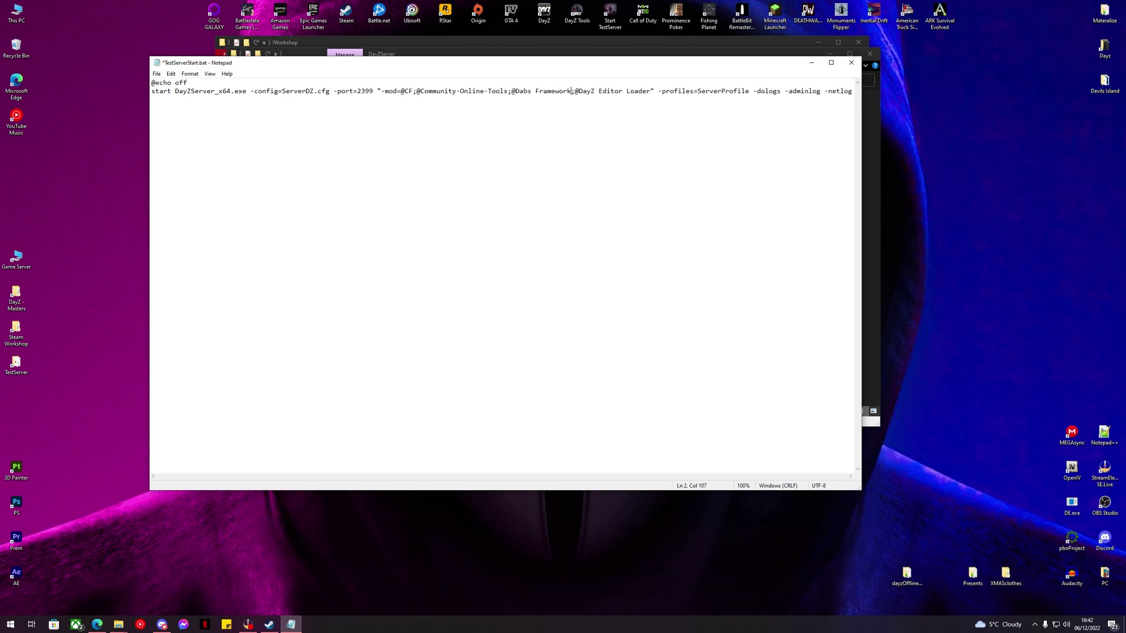
pyautogui.click(157, 74)
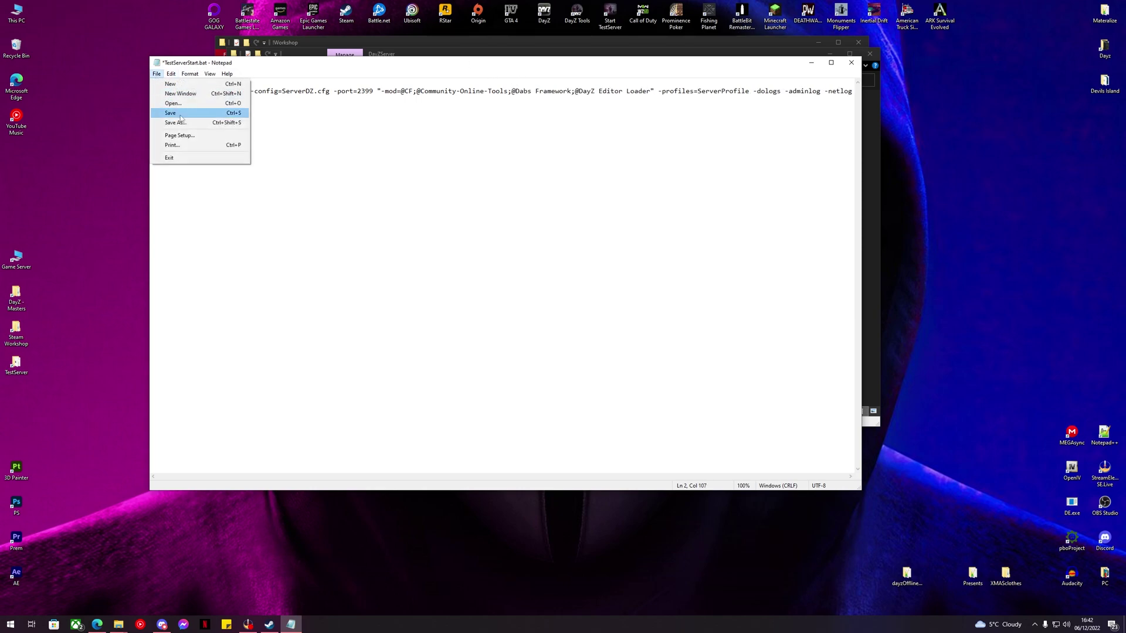
pyautogui.click(179, 122)
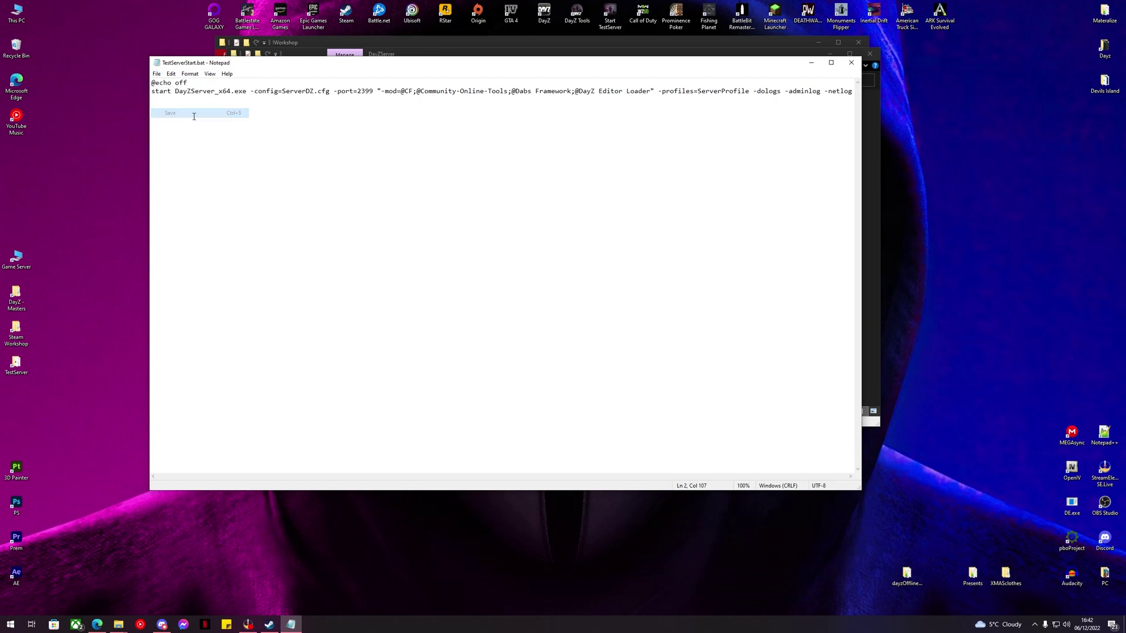
pyautogui.click(851, 63)
# - Close the Workshop folder window and review serverDZ.cfg without changes
pyautogui.moveTo(474, 46); pyautogui.dragTo(337, 49)
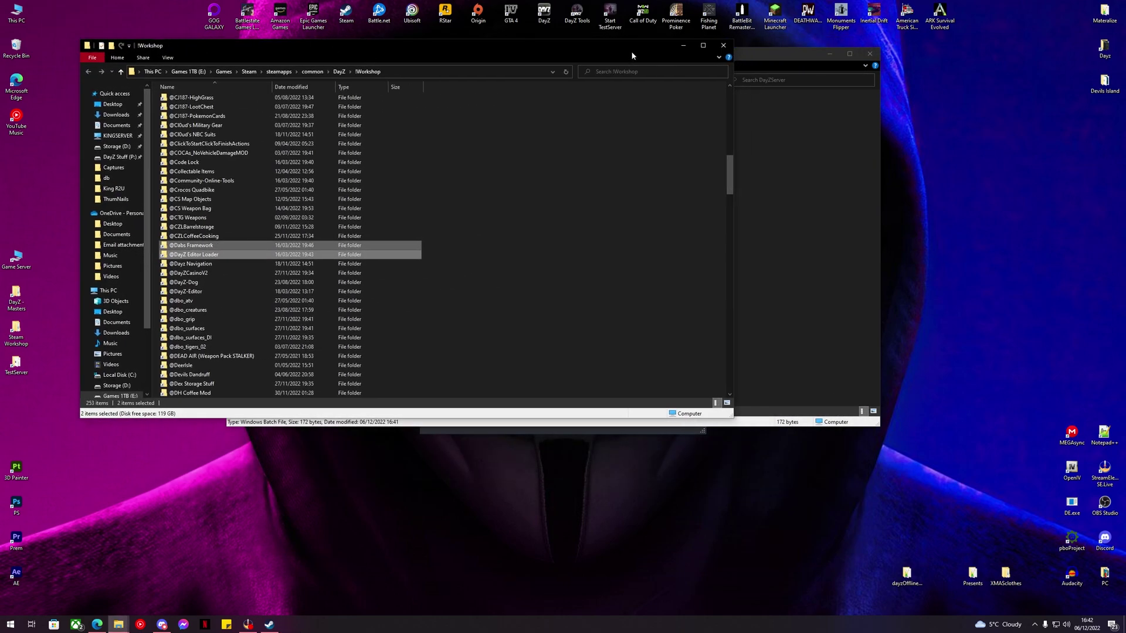
pyautogui.click(723, 46)
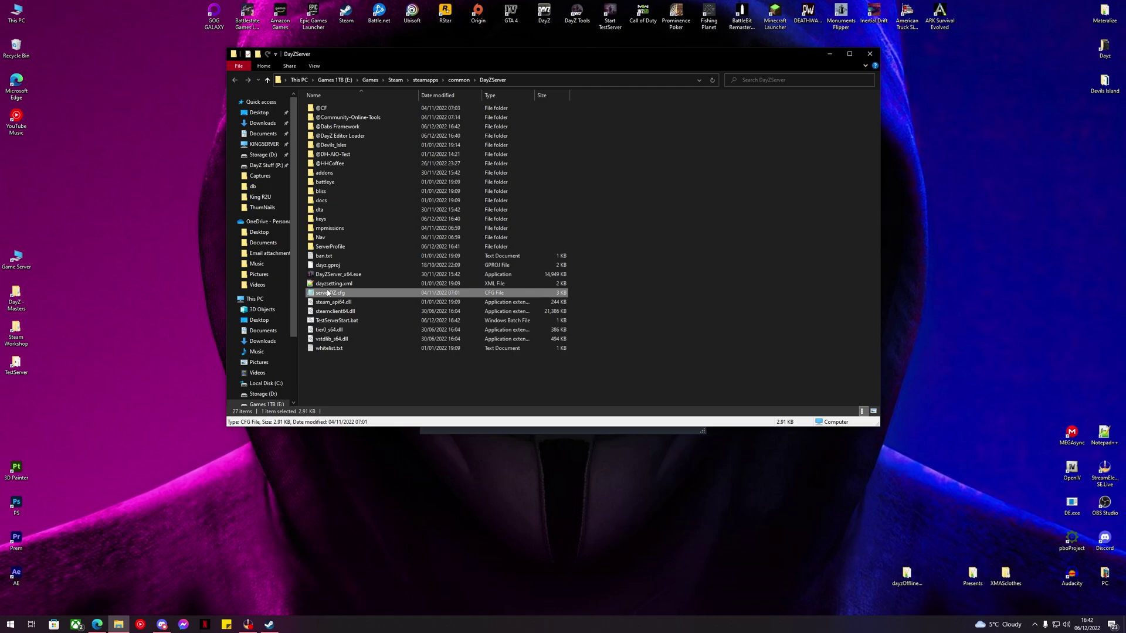
pyautogui.doubleClick(352, 294)
pyautogui.hscroll(-3, 368, 391)
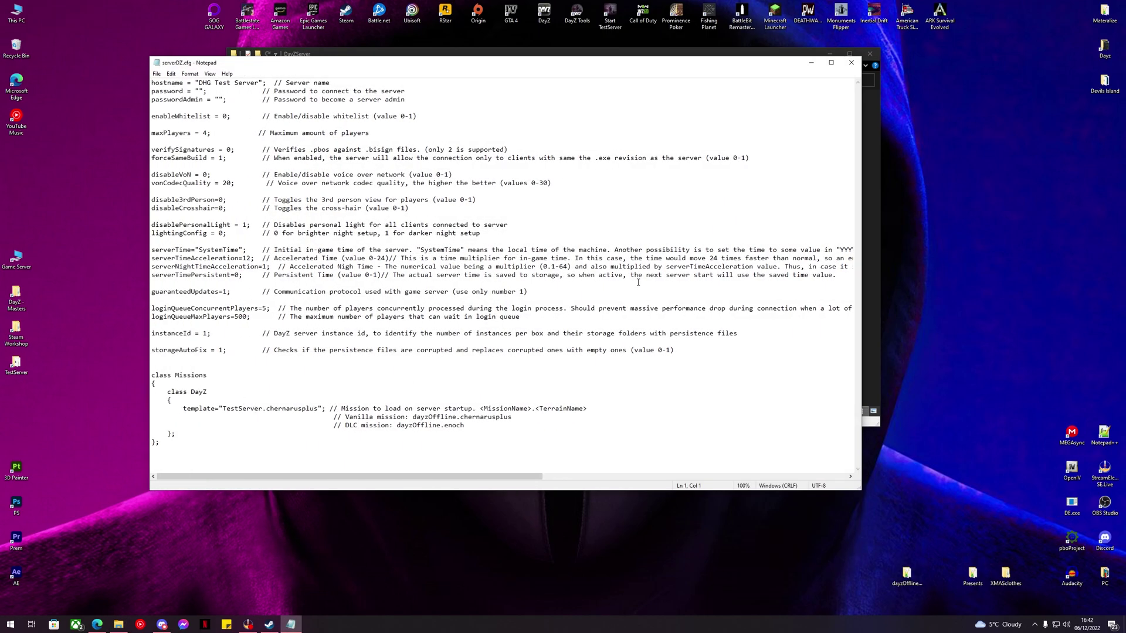
pyautogui.click(851, 62)
# - Start the test server with TestServerStart.bat and browse to mpmissions > TestServer.chernarusplus
pyautogui.click(349, 321)
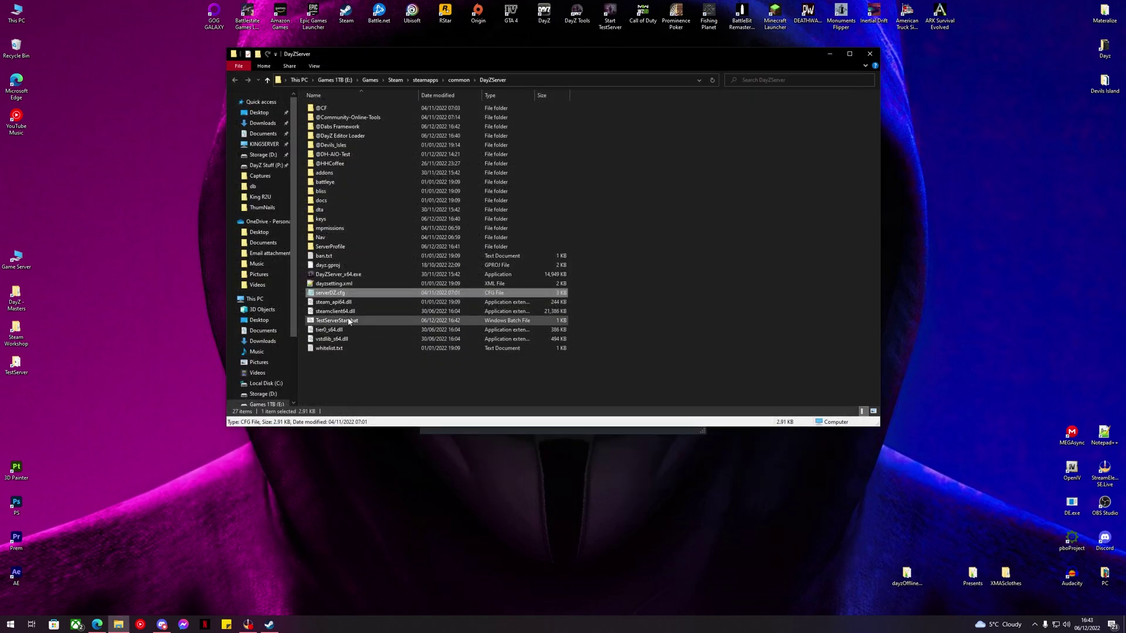
pyautogui.doubleClick(349, 321)
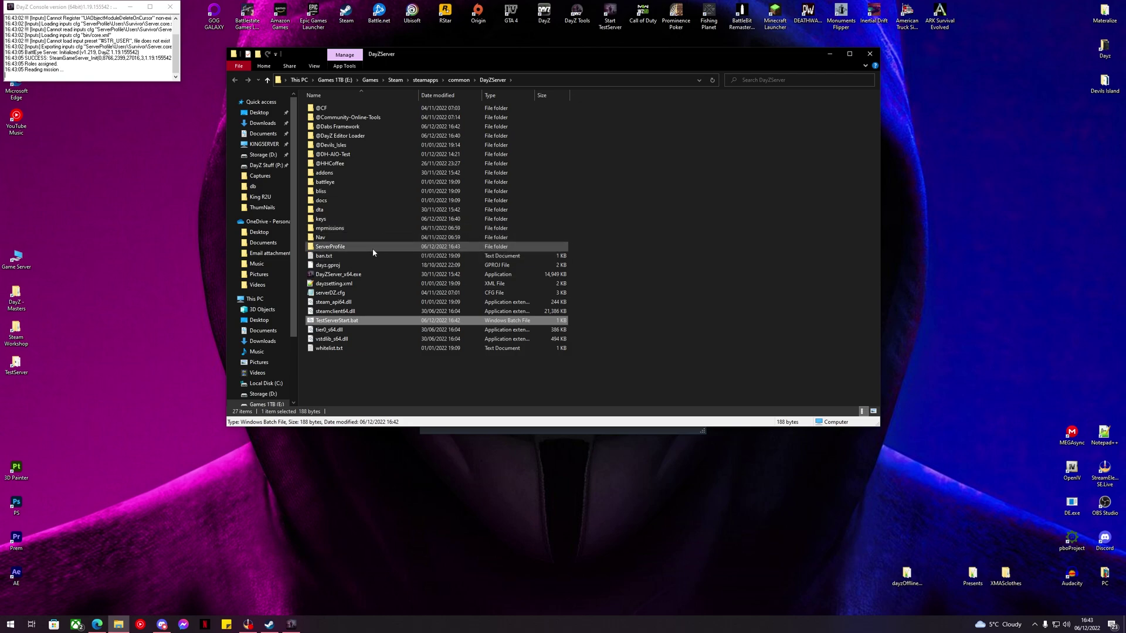
pyautogui.doubleClick(369, 228)
pyautogui.click(329, 138)
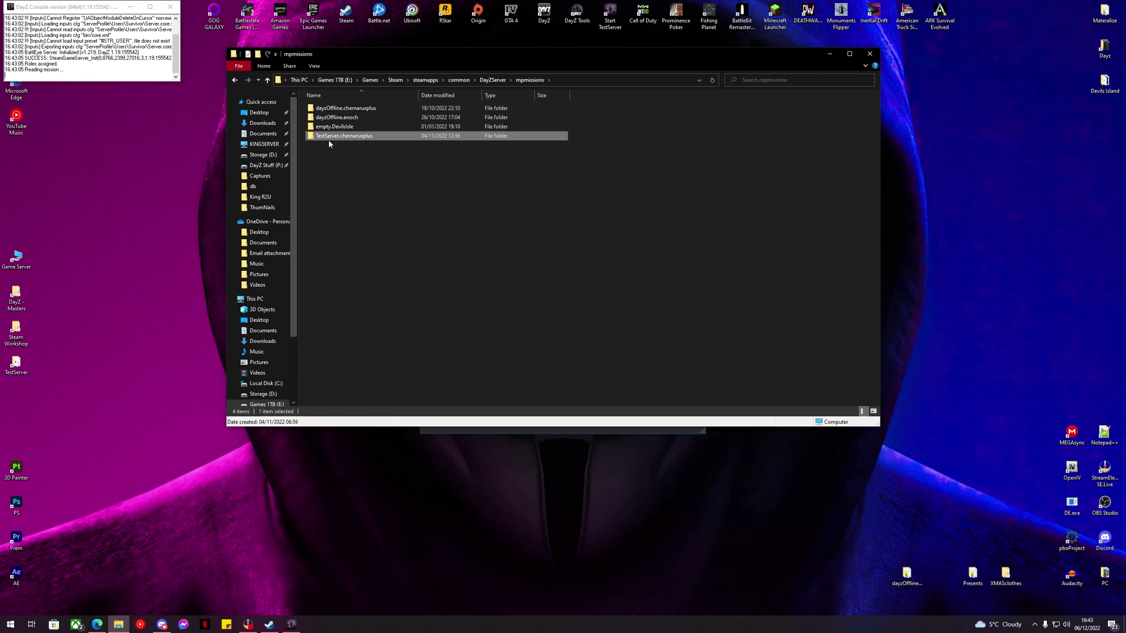
pyautogui.doubleClick(329, 139)
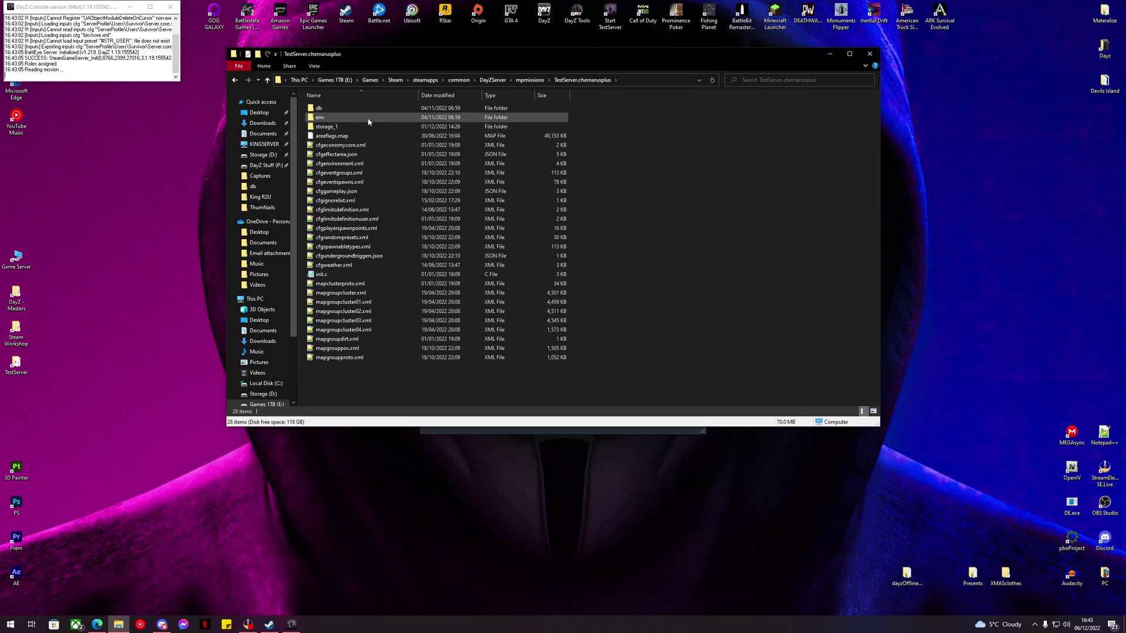
# - Refresh the mission folder, close the server console, check the new EditorFiles folder, then close Explorer
pyautogui.press('BackSpace')
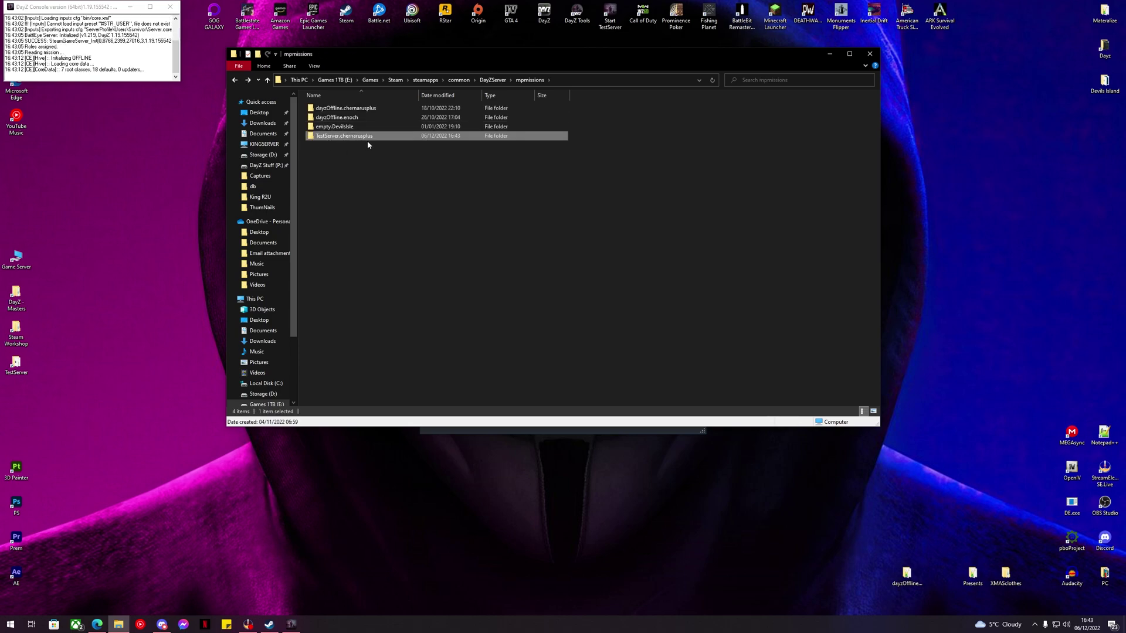
pyautogui.doubleClick(339, 138)
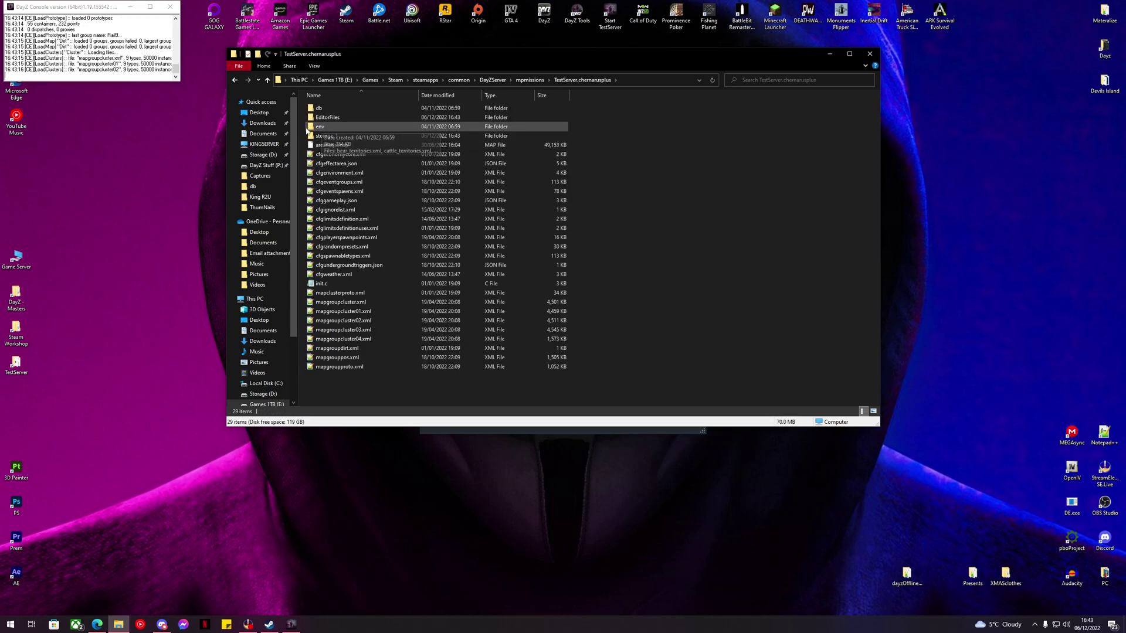
pyautogui.click(170, 6)
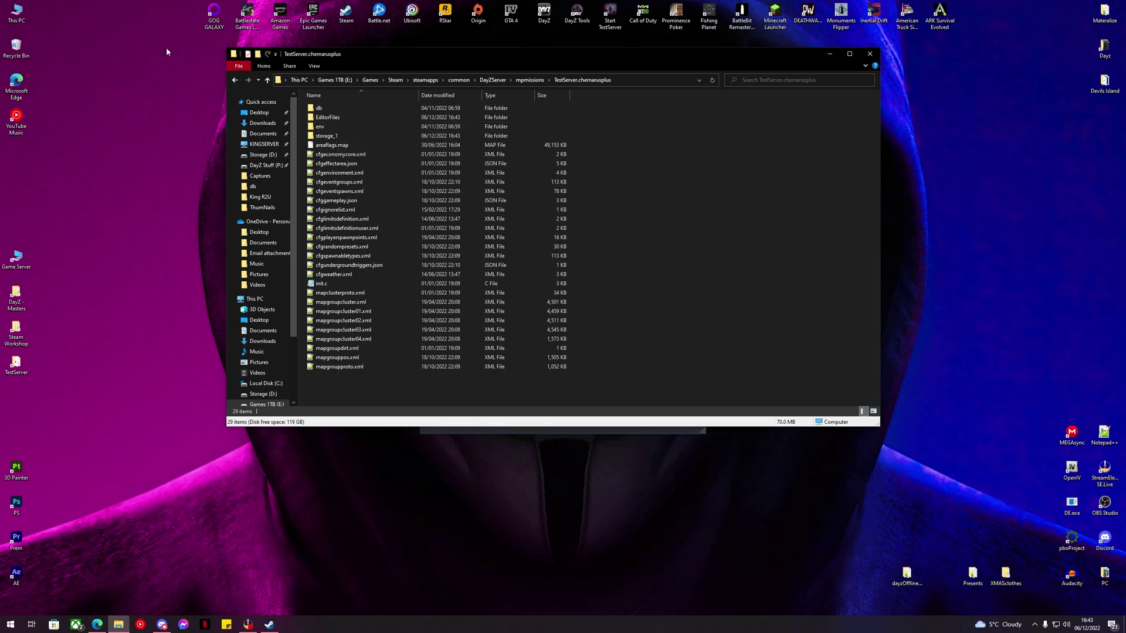
pyautogui.doubleClick(326, 117)
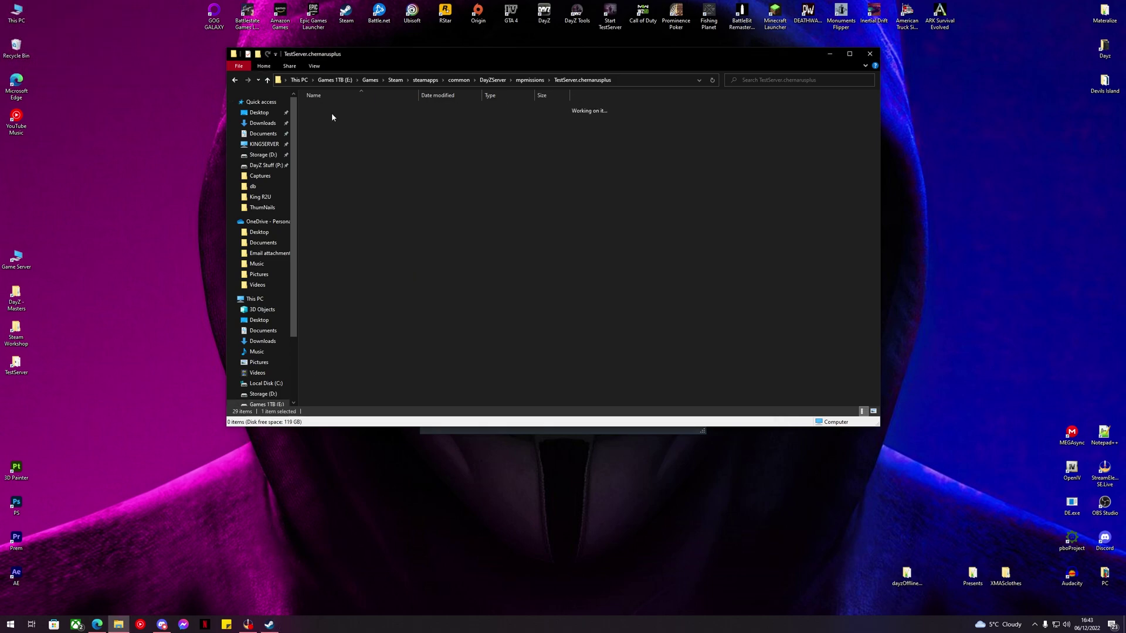
pyautogui.press('BackSpace')
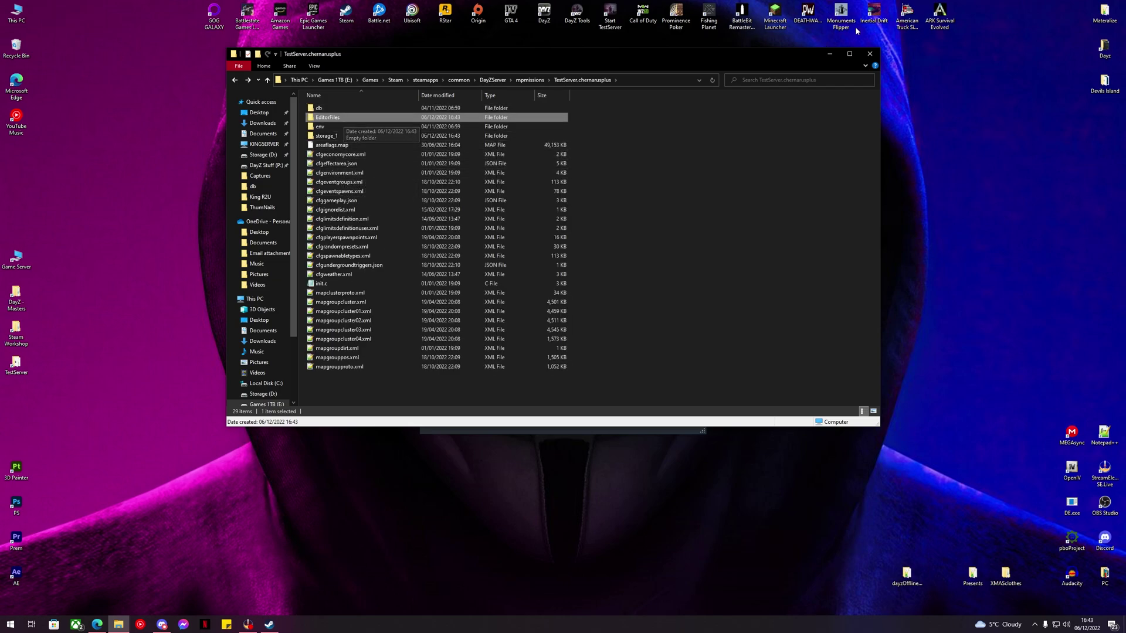
pyautogui.click(870, 54)
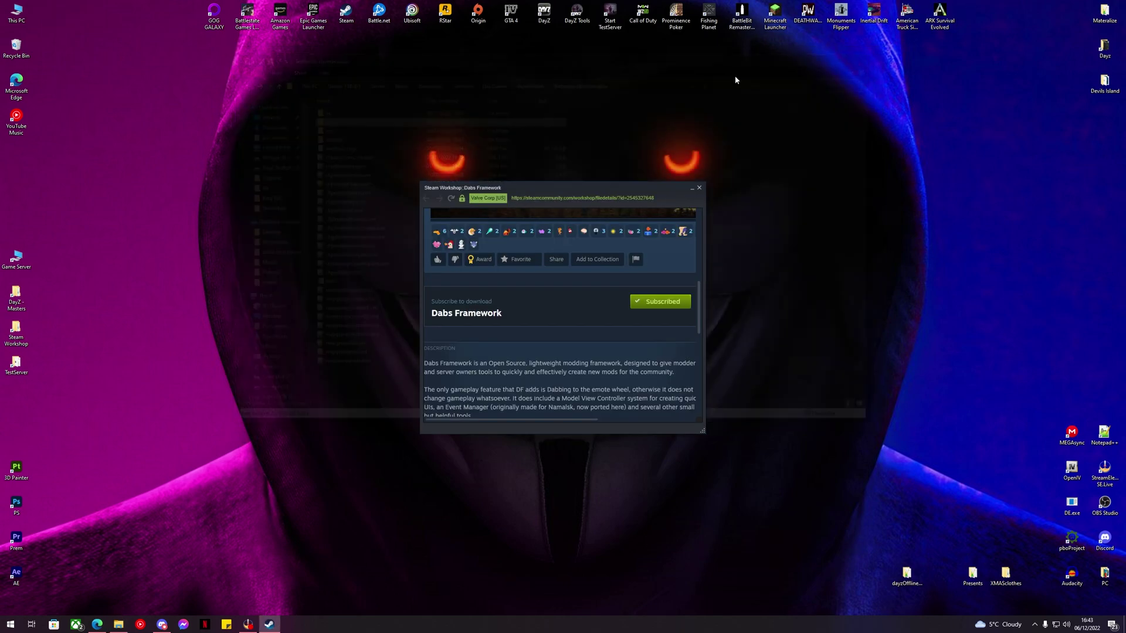
# - In DayZ Launcher, swap DH-AIO-Test for DayZ-Editor, check All Parameters, and play
pyautogui.click(700, 188)
pyautogui.doubleClick(544, 16)
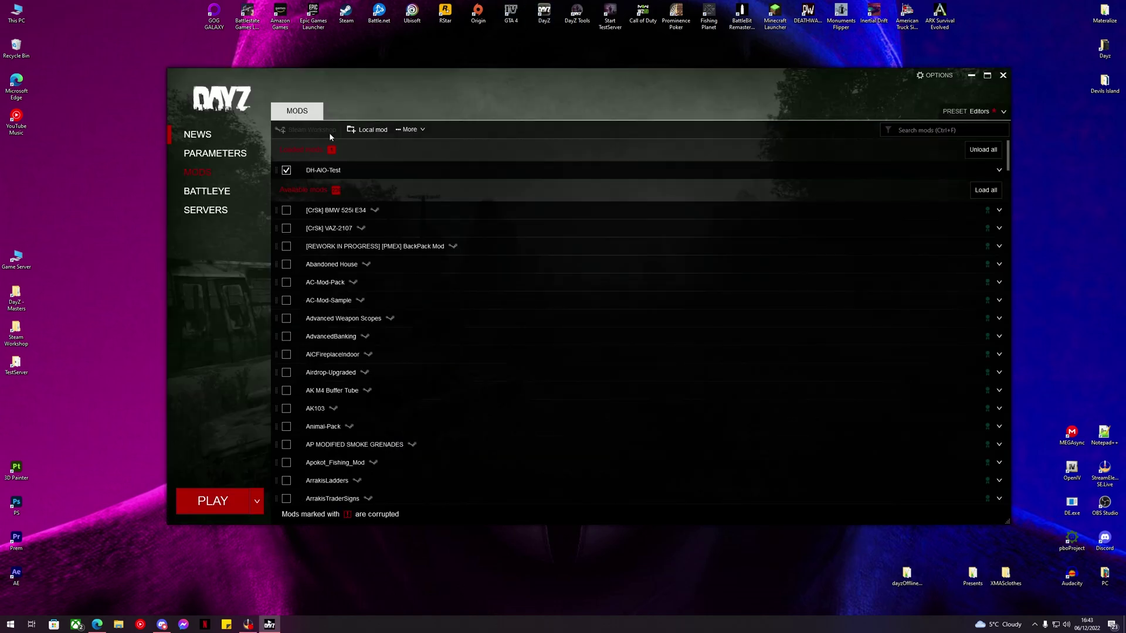
pyautogui.click(287, 172)
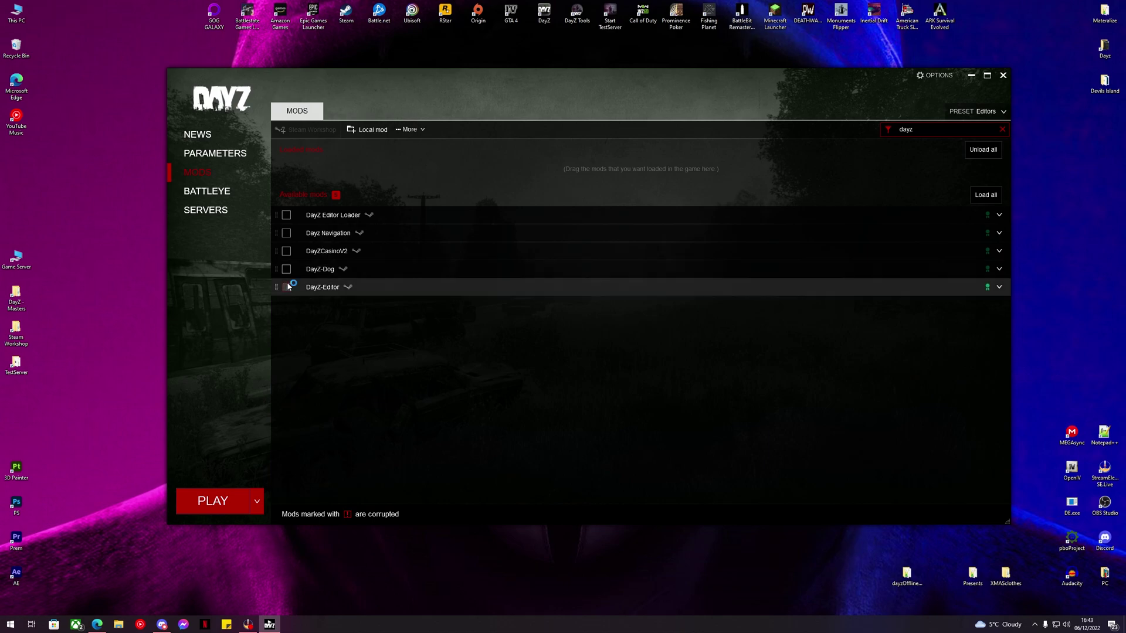
pyautogui.click(652, 414)
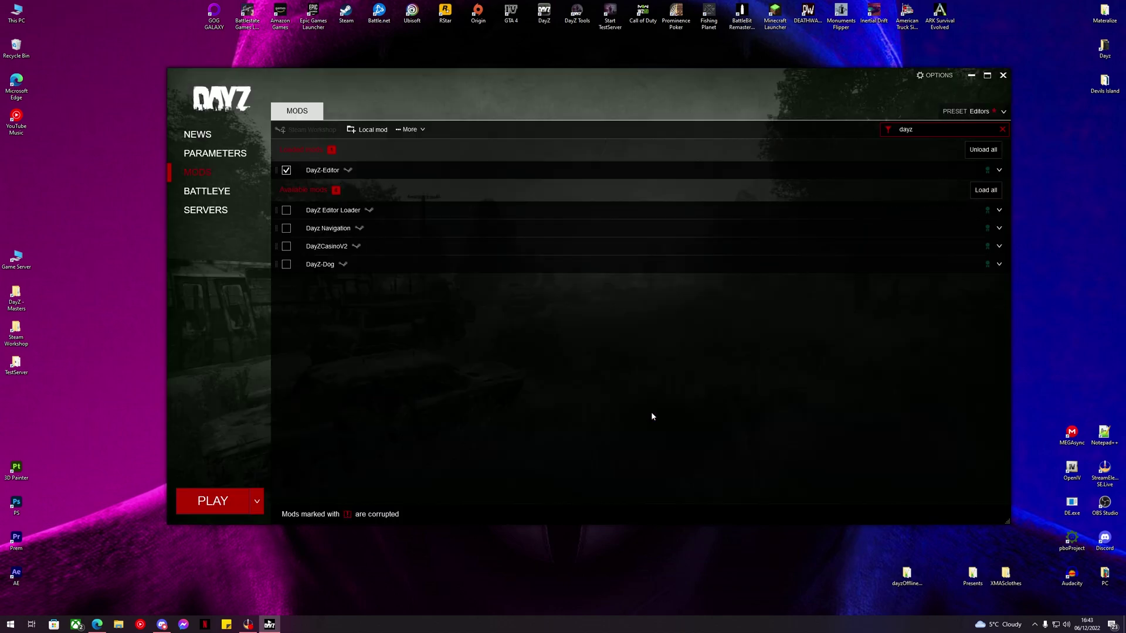
pyautogui.click(222, 153)
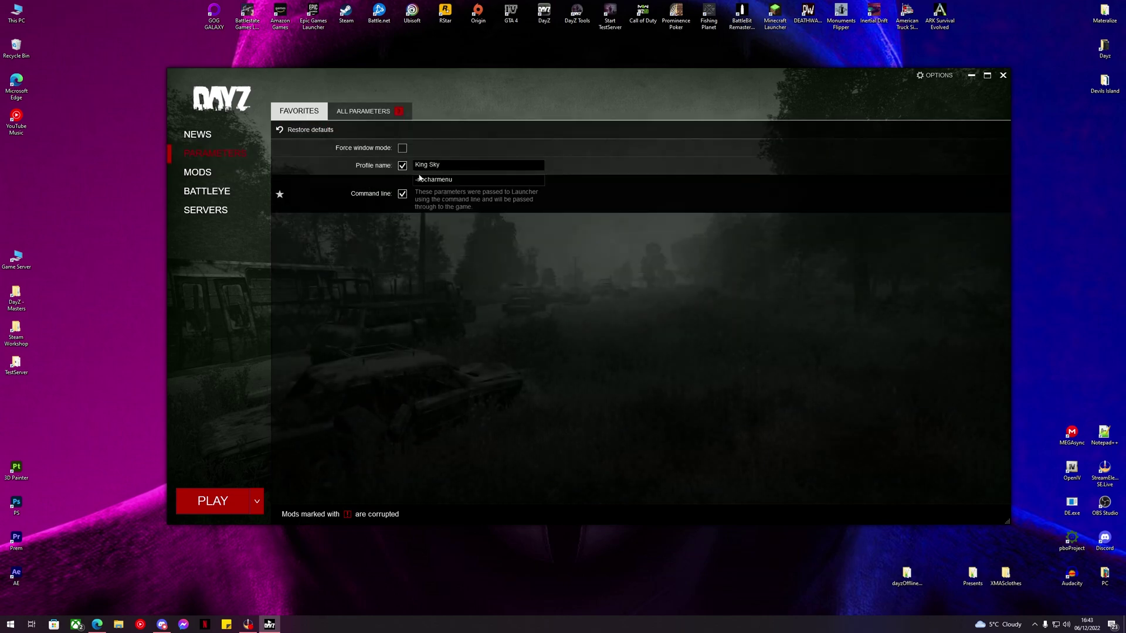
pyautogui.click(380, 114)
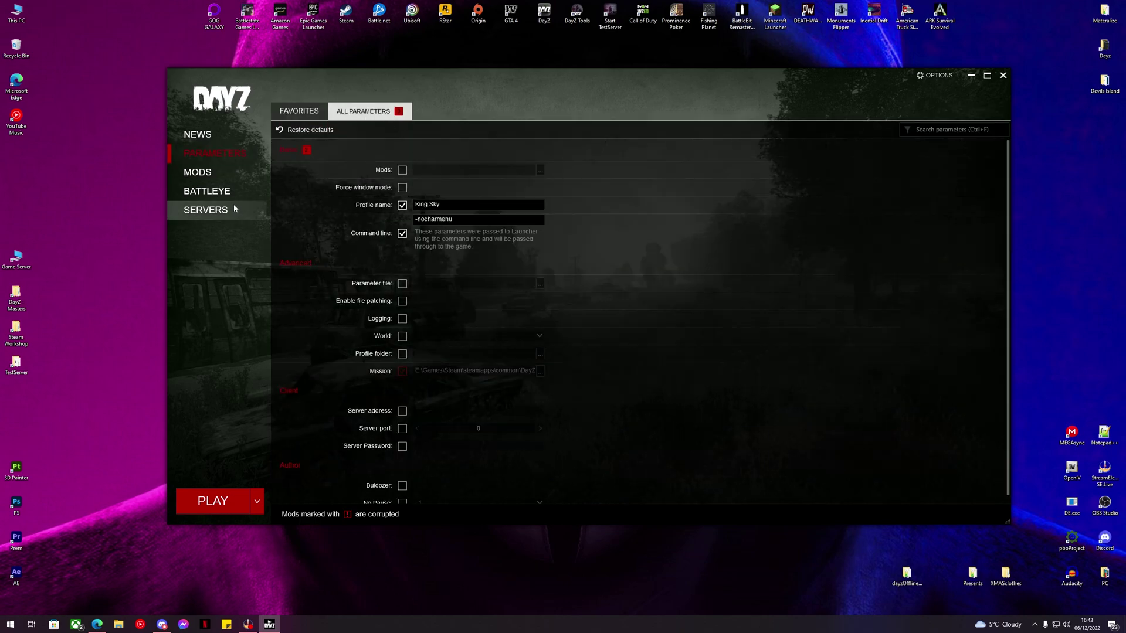
pyautogui.click(223, 179)
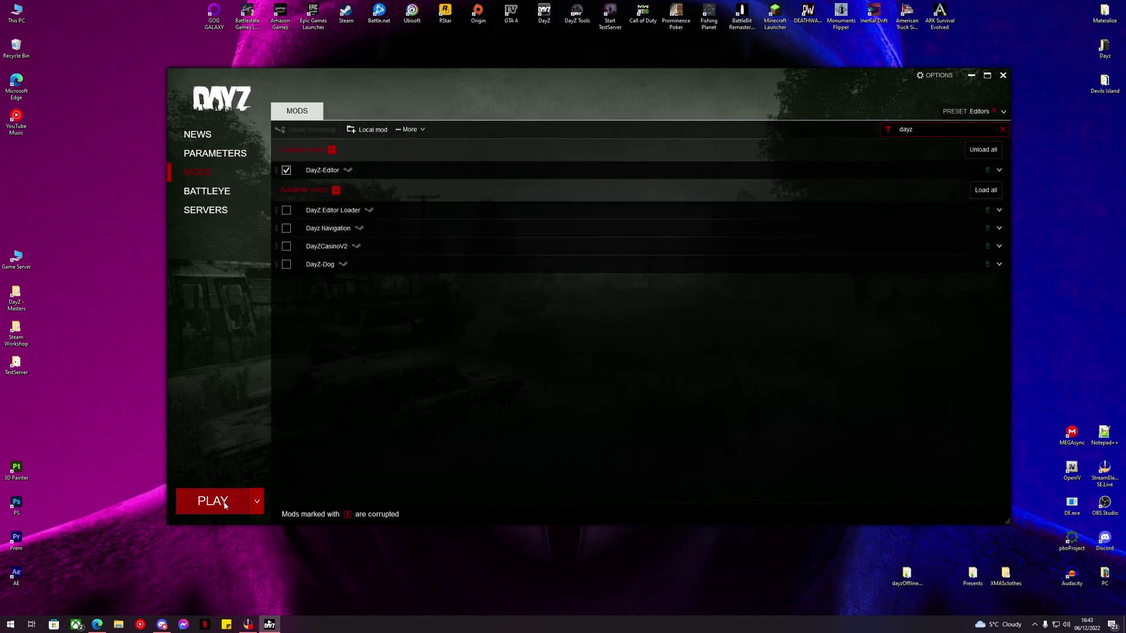
pyautogui.click(224, 503)
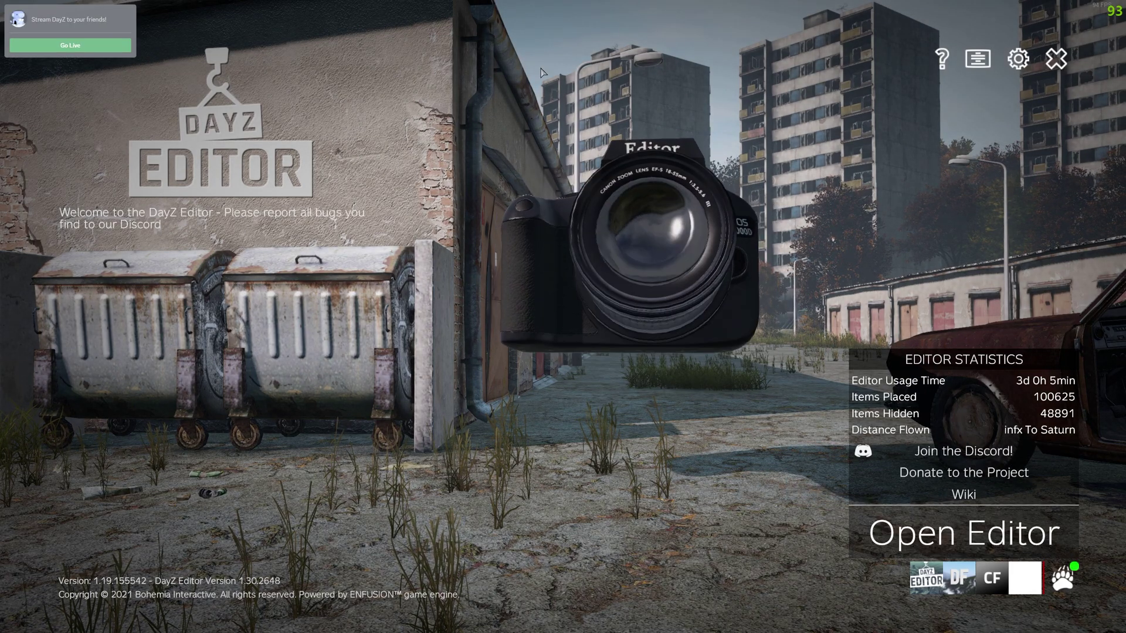
# - From the DayZ Editor main menu, open the editor and load the ChernarusPlus map
pyautogui.click(932, 540)
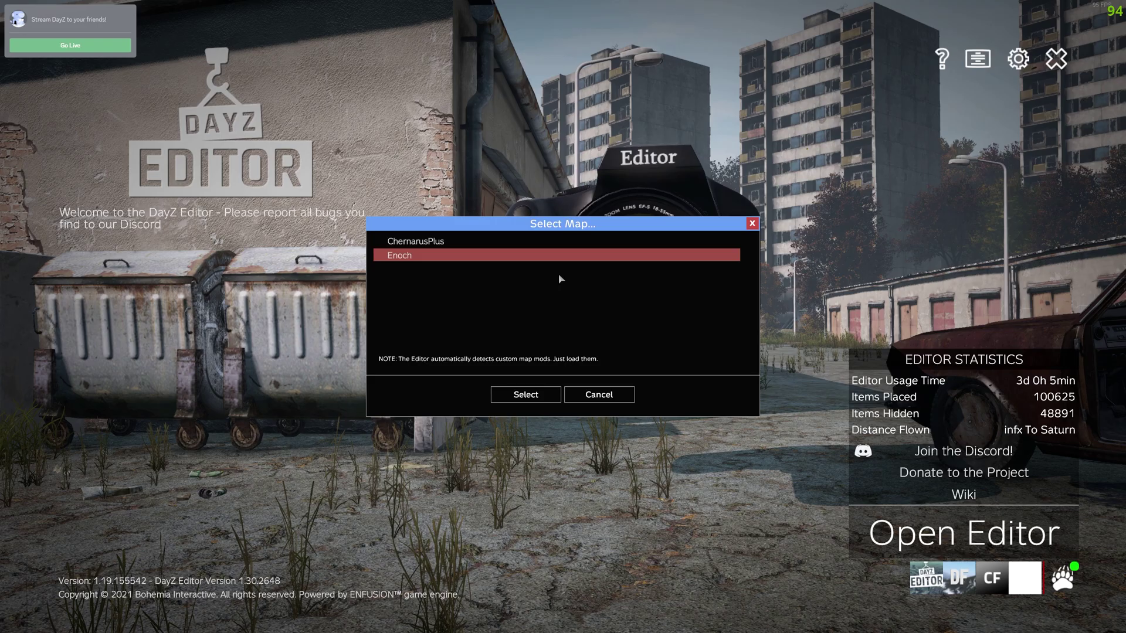
pyautogui.click(457, 241)
pyautogui.click(525, 394)
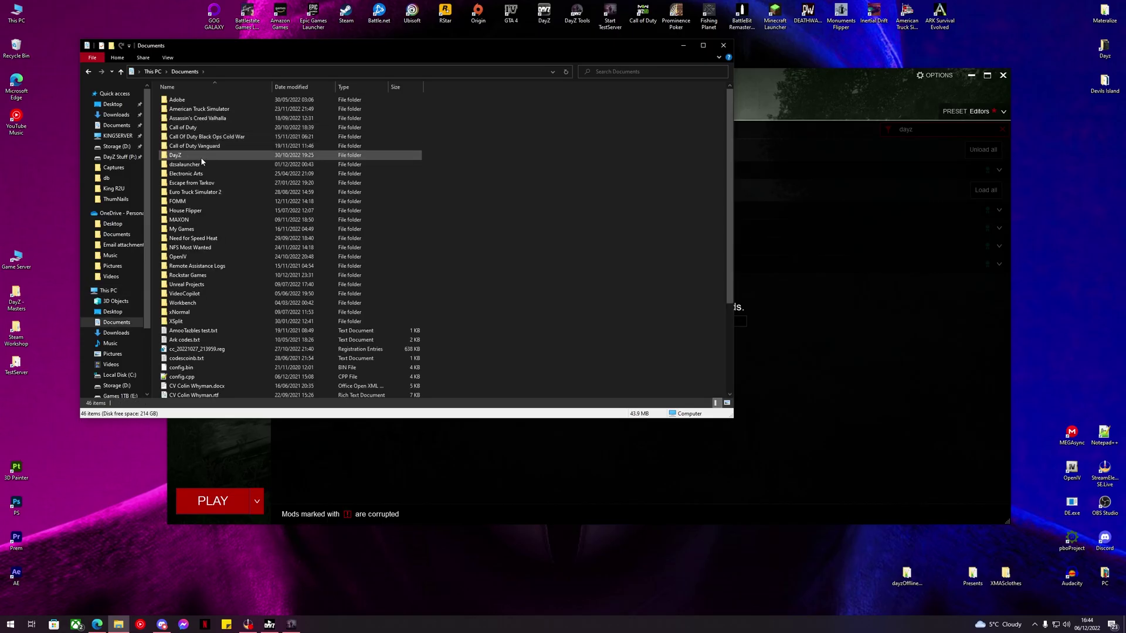
# - Create a new folder named 'test' in Documents\DayZ\Editor, then close File Explorer
pyautogui.doubleClick(277, 156)
pyautogui.doubleClick(195, 109)
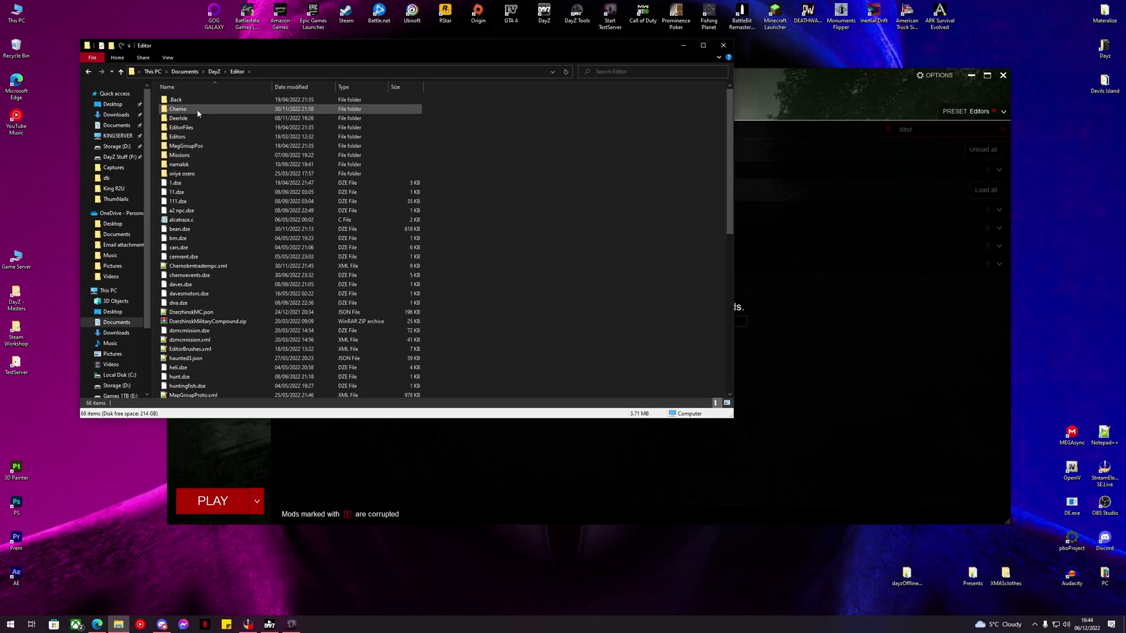
pyautogui.rightClick(491, 280)
pyautogui.moveTo(535, 388)
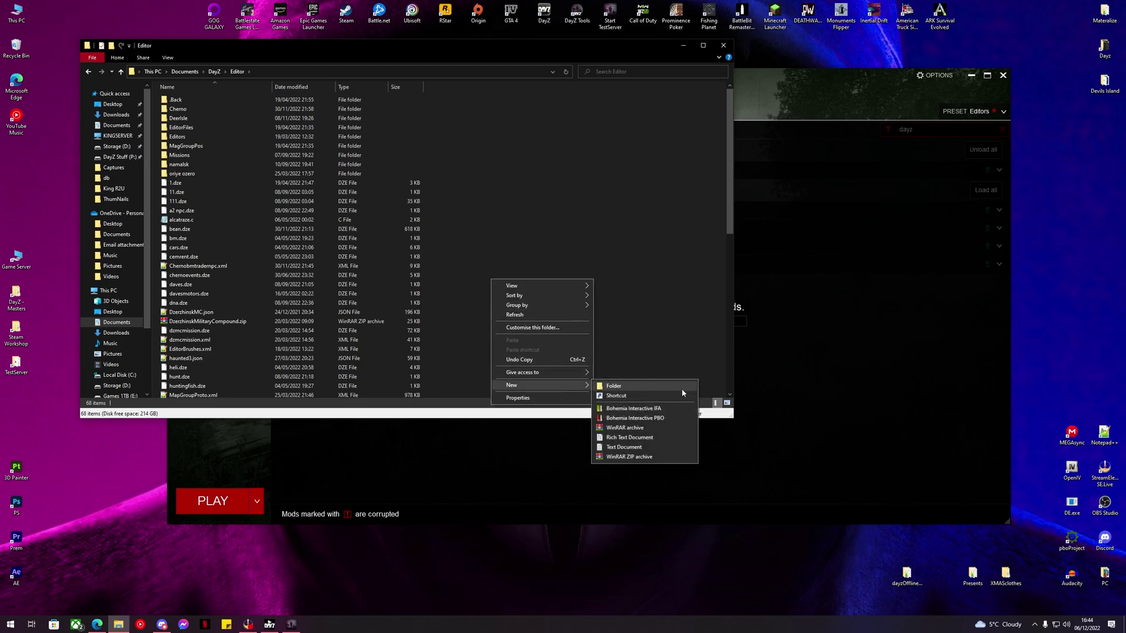
pyautogui.click(681, 388)
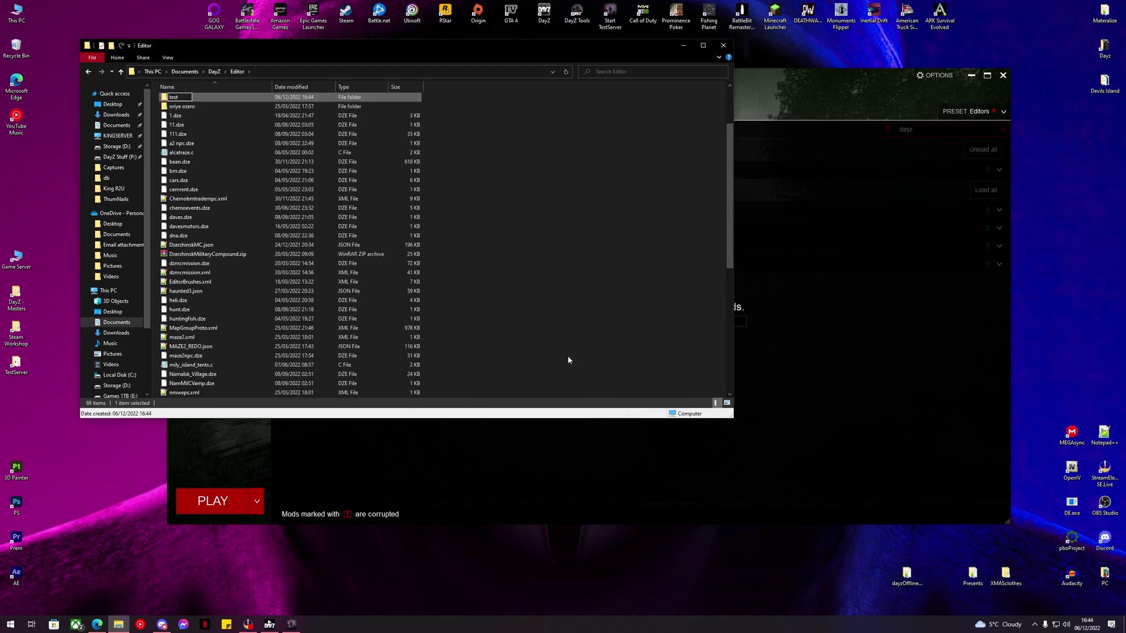
pyautogui.press('Return')
pyautogui.click(721, 45)
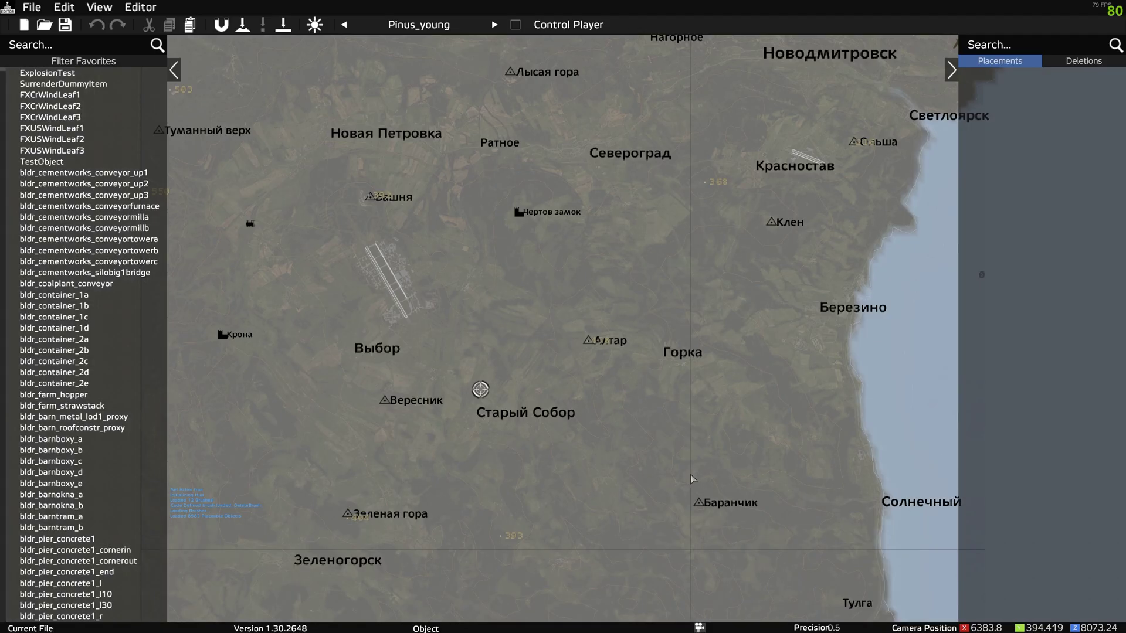
# - Move the view west to Prison Island and angle the camera down at its coast
pyautogui.press('s')
pyautogui.scroll(3, 527, 461)
pyautogui.scroll(-3, 527, 461)
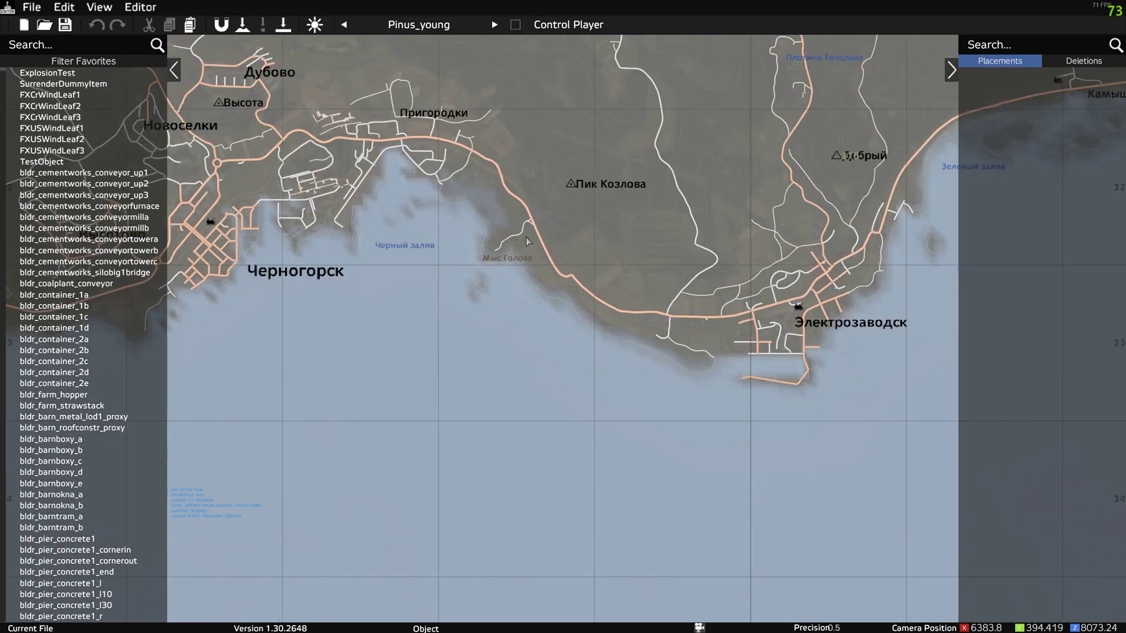
pyautogui.press('a')
pyautogui.scroll(4, 409, 464)
pyautogui.scroll(5, 408, 464)
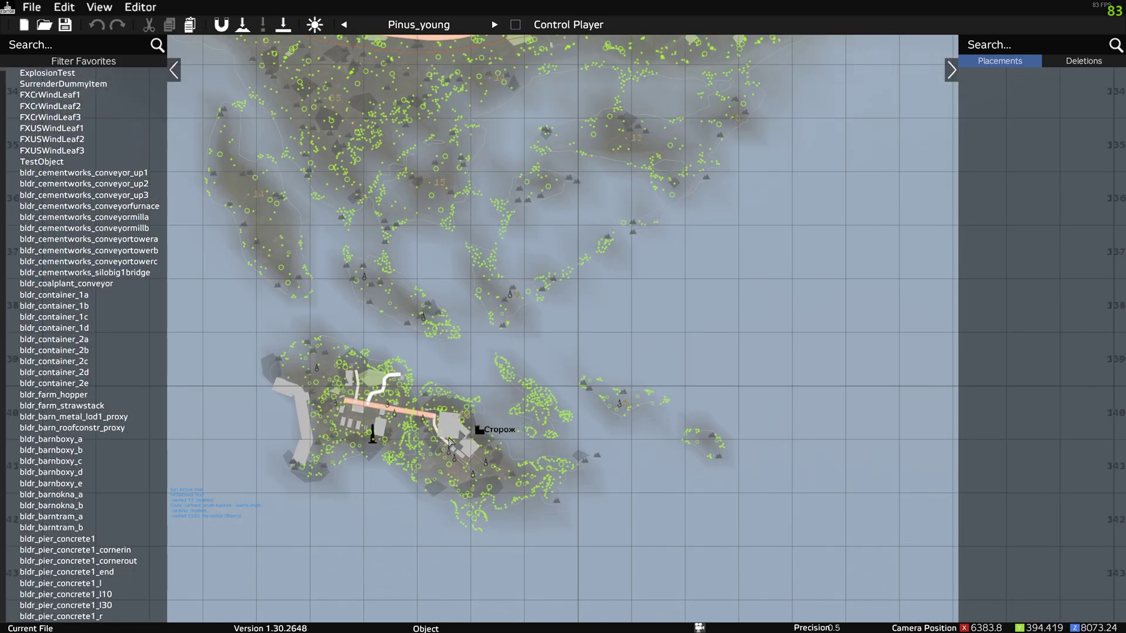
pyautogui.press('m')
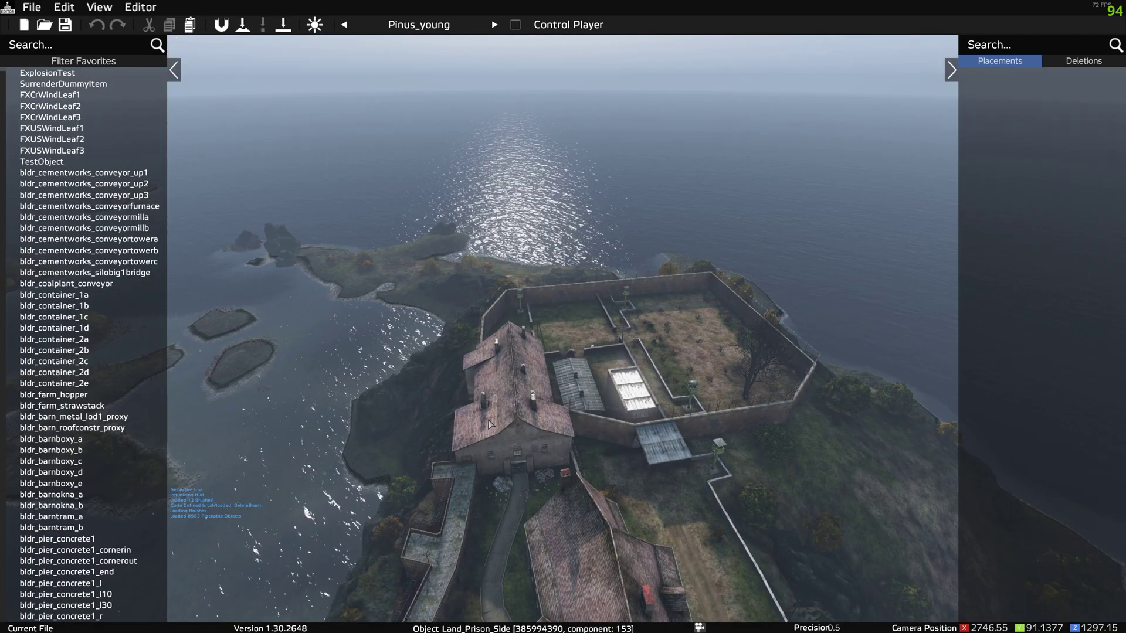
pyautogui.moveTo(441, 419); pyautogui.dragTo(54, 134, button='right')
pyautogui.scroll(-20, 93, 317)
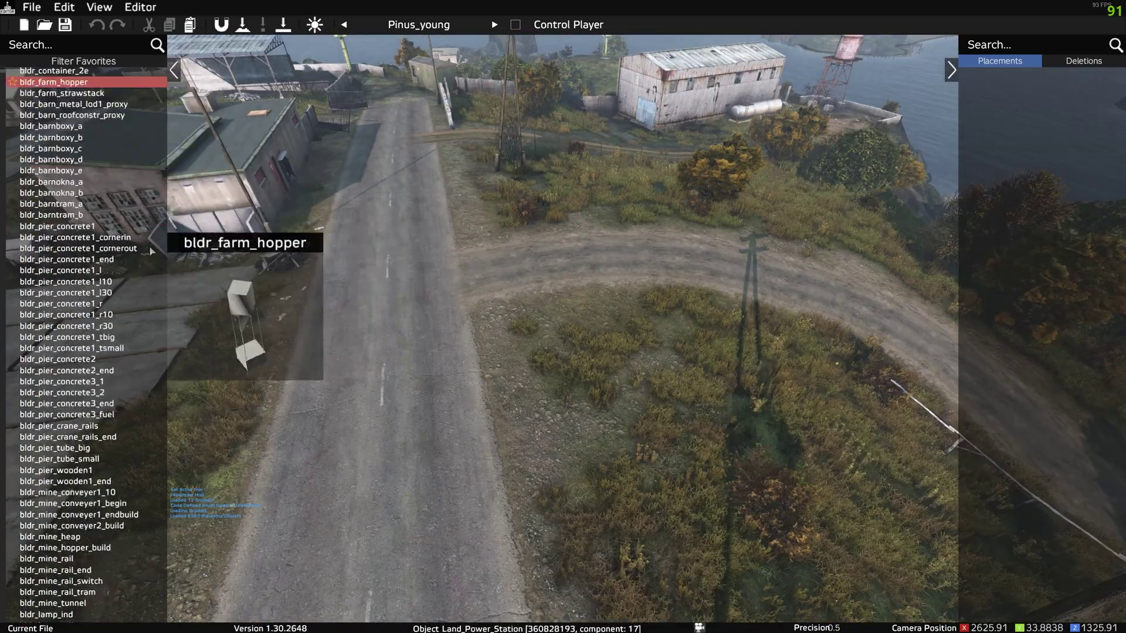
# - Search the object list for 'sch' and pick Land_City_School
pyautogui.click(106, 50)
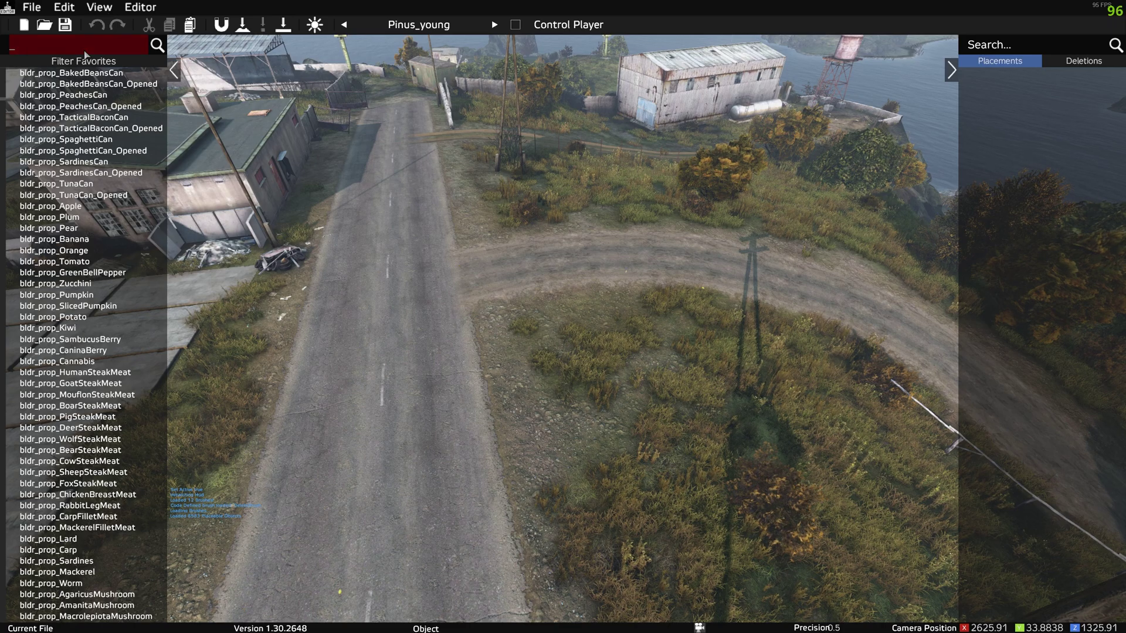
pyautogui.write('sch')
pyautogui.moveTo(110, 151)
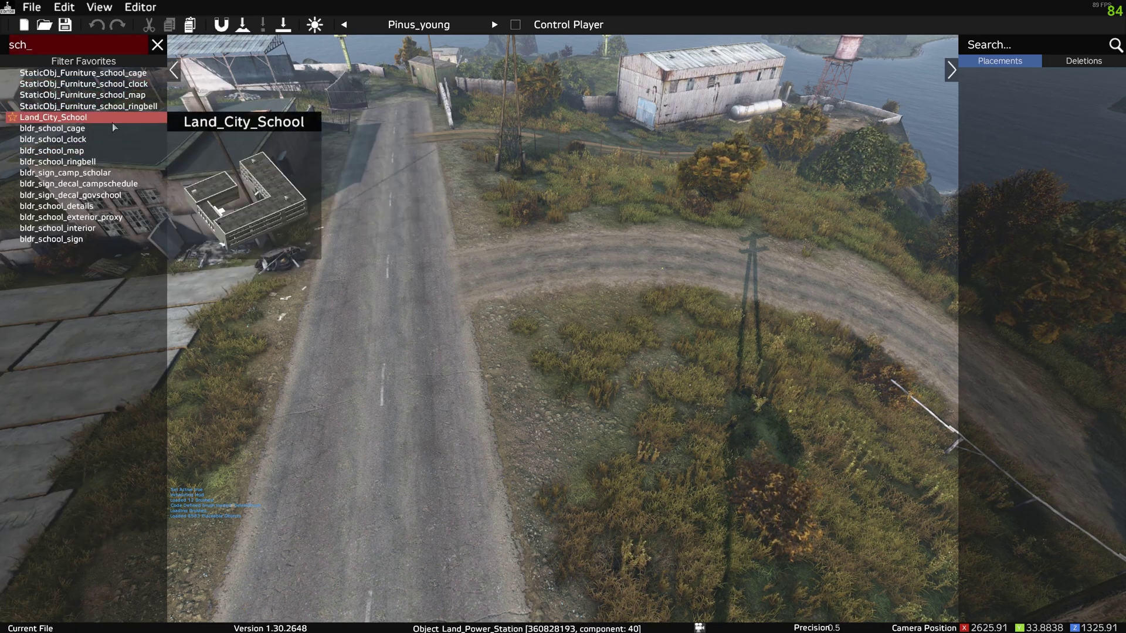
pyautogui.doubleClick(113, 118)
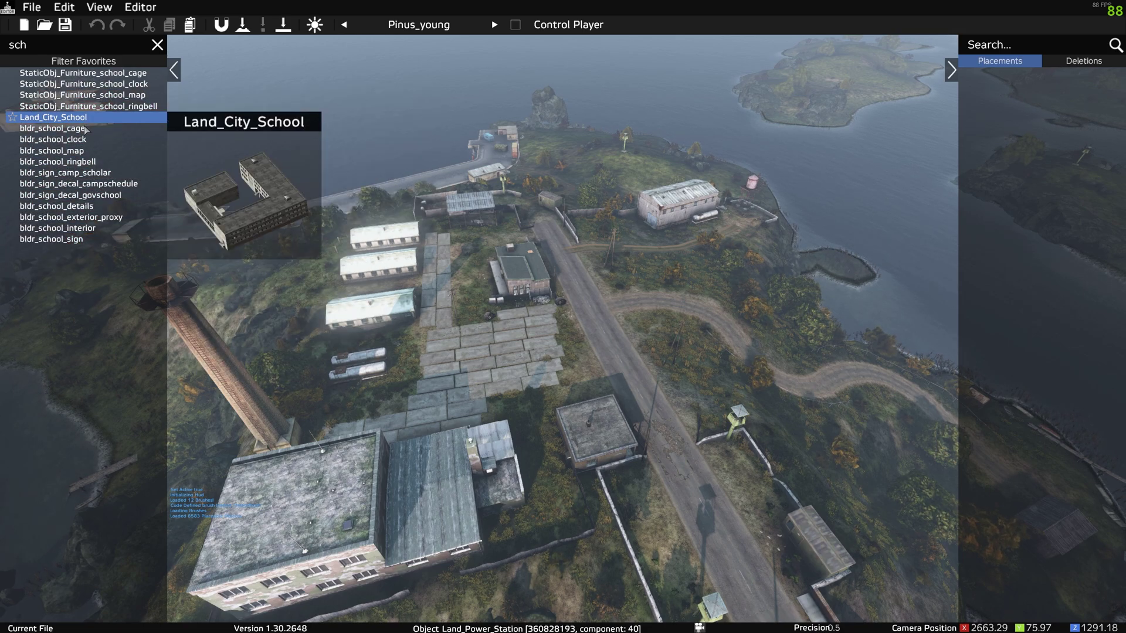
# - Clear the school search, place a school building, then delete it again
pyautogui.click(157, 45)
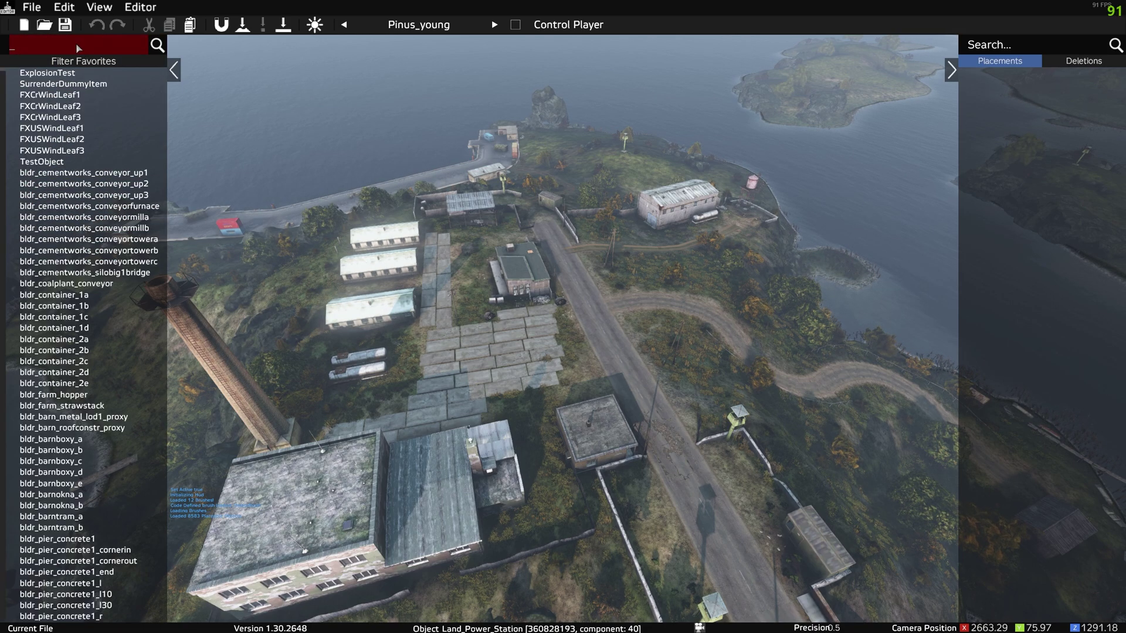
pyautogui.click(359, 390)
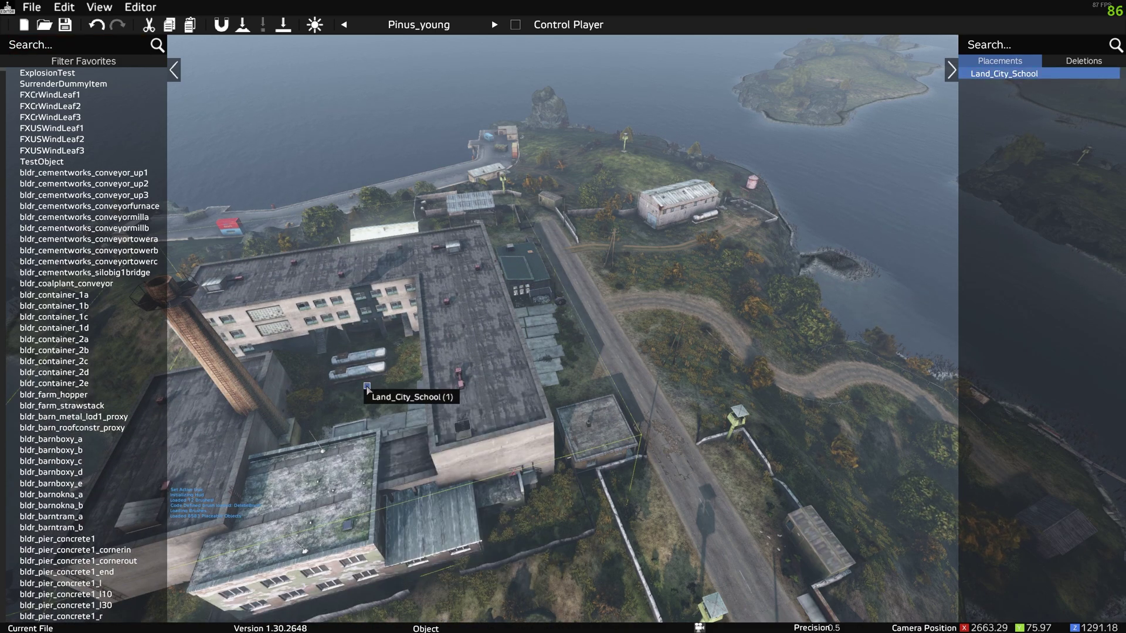
pyautogui.press('Delete')
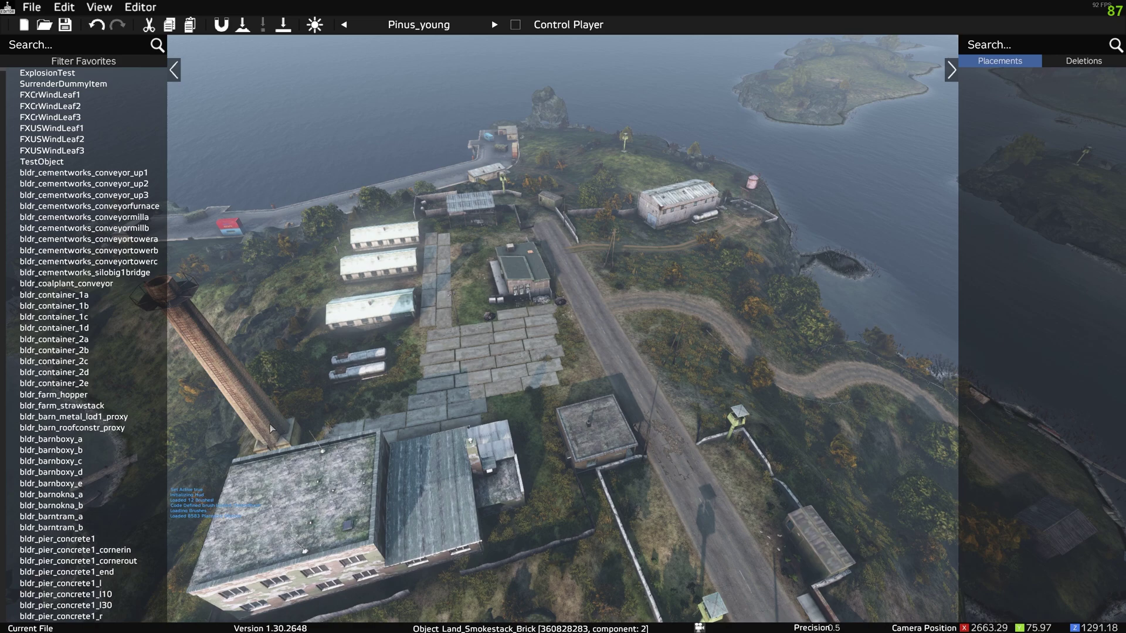
# - Paste three Land_Smokestack_Brick copies by the road and pier, deselect them, and tilt the view
pyautogui.hotkey('ctrl', 'v')
pyautogui.click(639, 280)
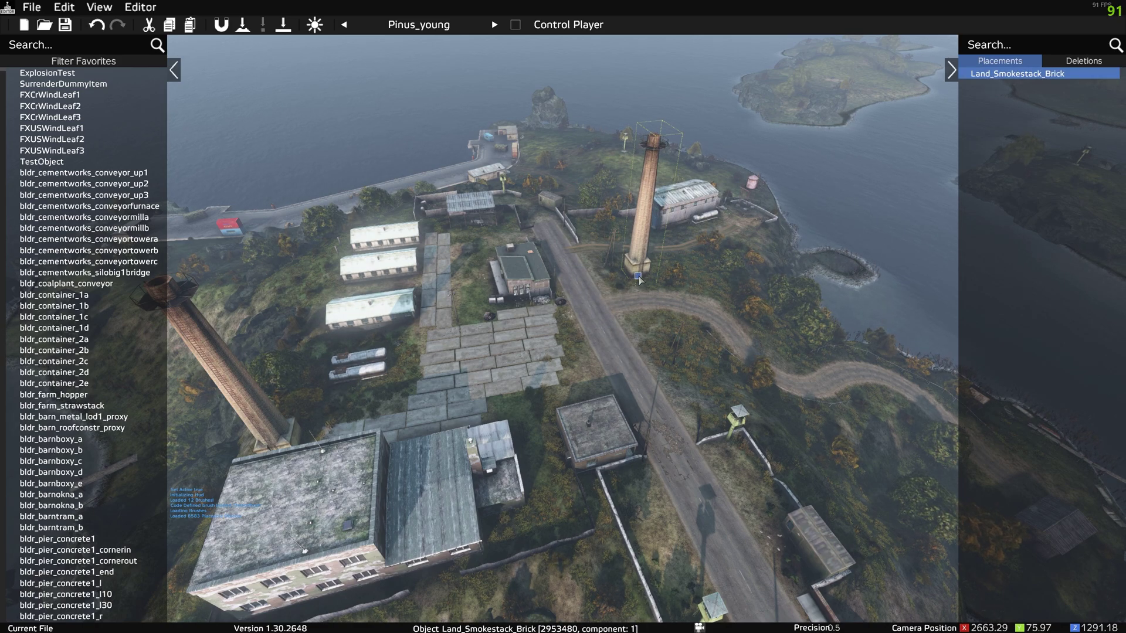
pyautogui.hotkey('ctrl', 'v')
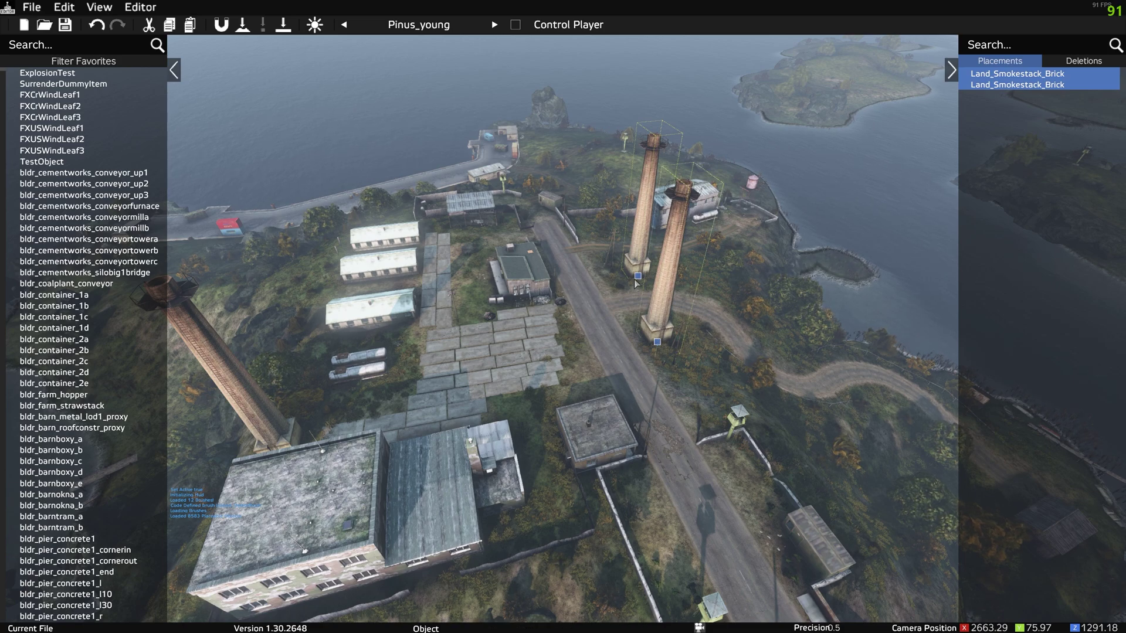
pyautogui.hotkey('ctrl', 'v')
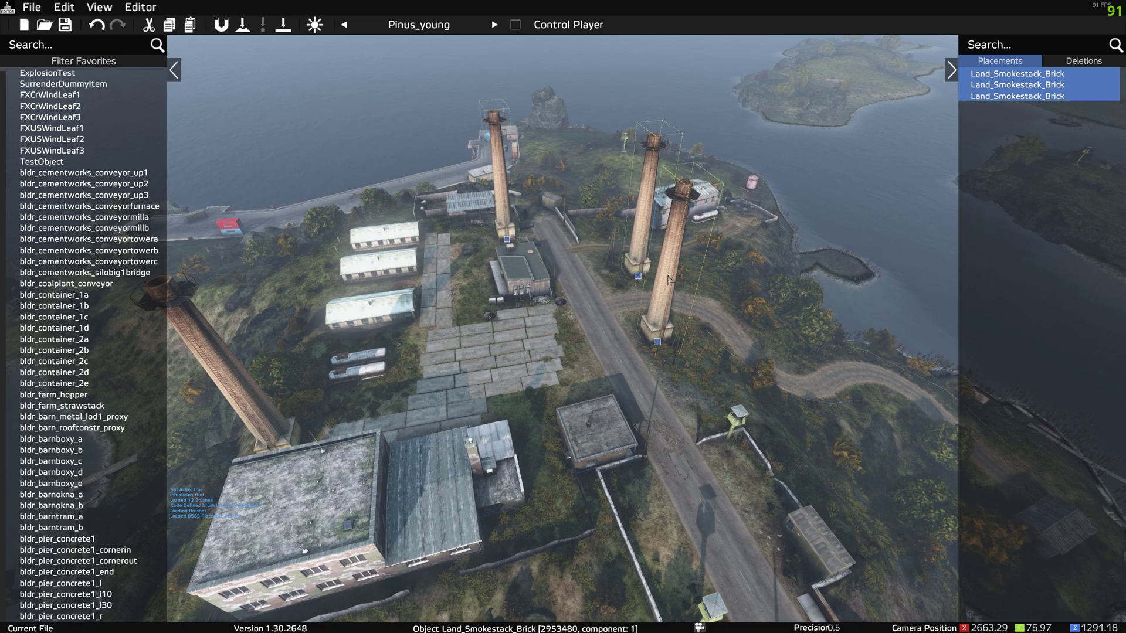
pyautogui.click(669, 280)
pyautogui.moveTo(669, 280); pyautogui.dragTo(615, 235, button='right')
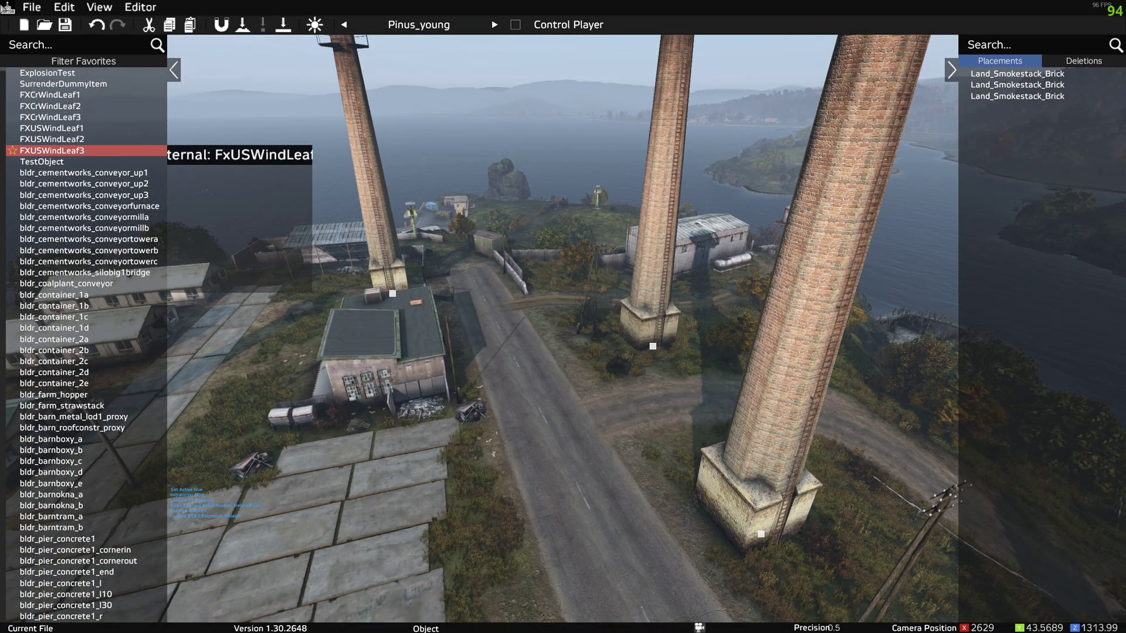
# - Export the placements as MapGroupPos XML into the test folder
pyautogui.click(31, 7)
pyautogui.moveTo(125, 145)
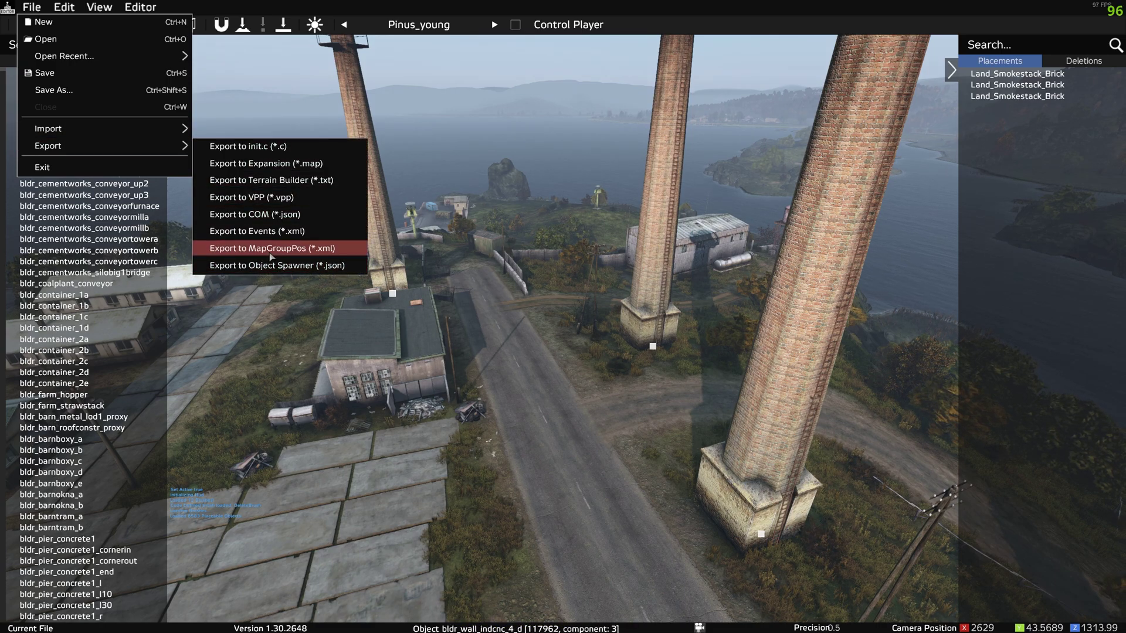
pyautogui.click(272, 249)
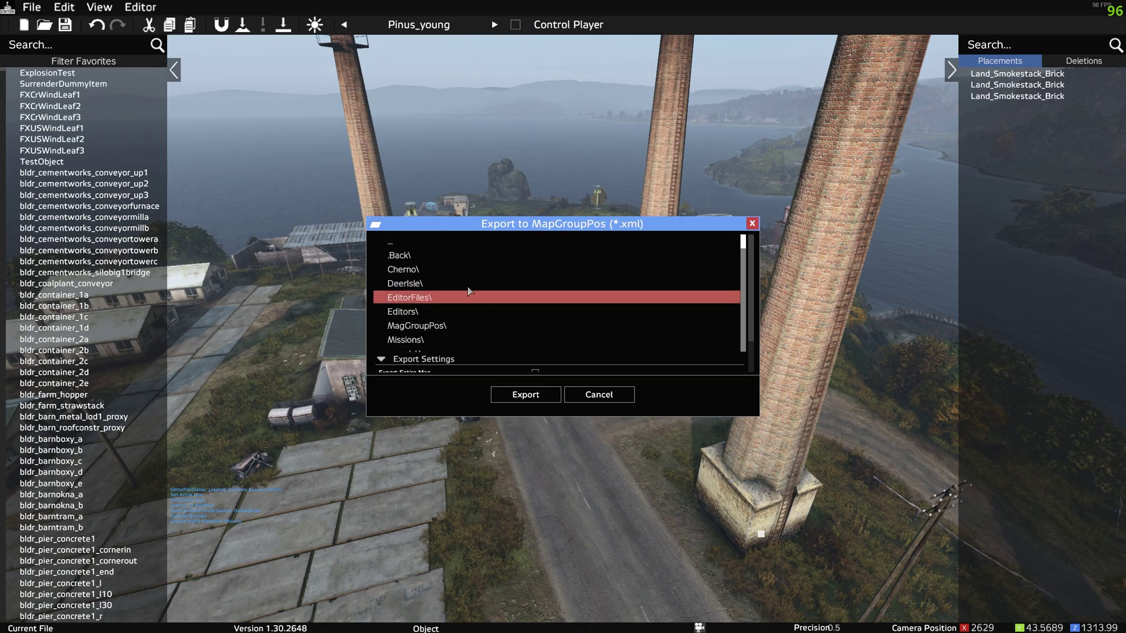
pyautogui.scroll(-2, 440, 307)
pyautogui.doubleClick(433, 309)
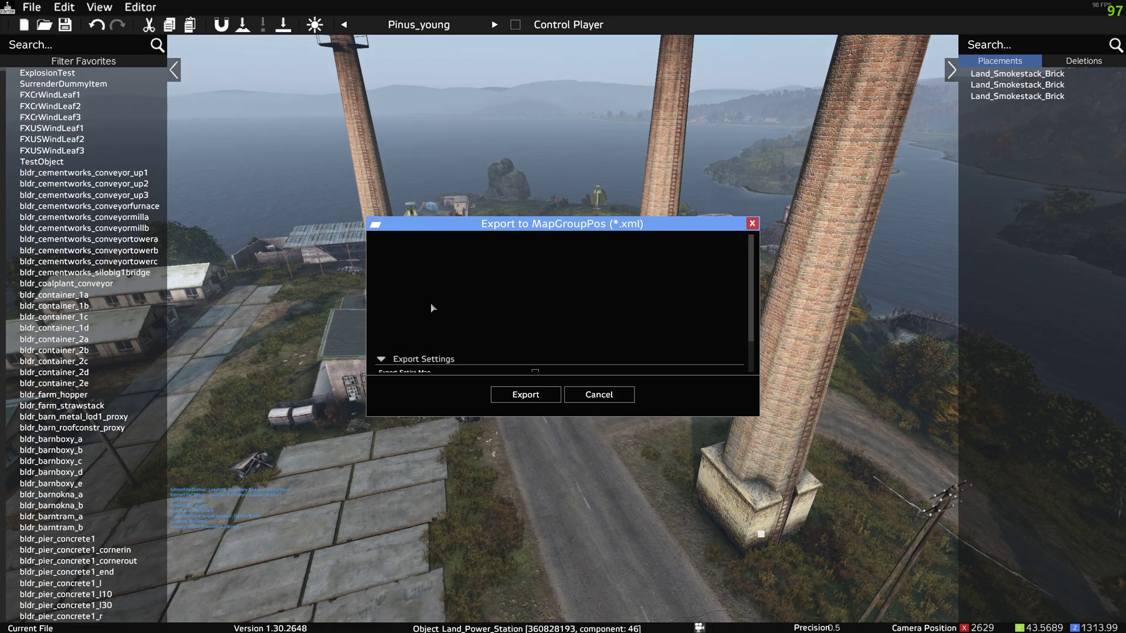
pyautogui.scroll(-2, 563, 347)
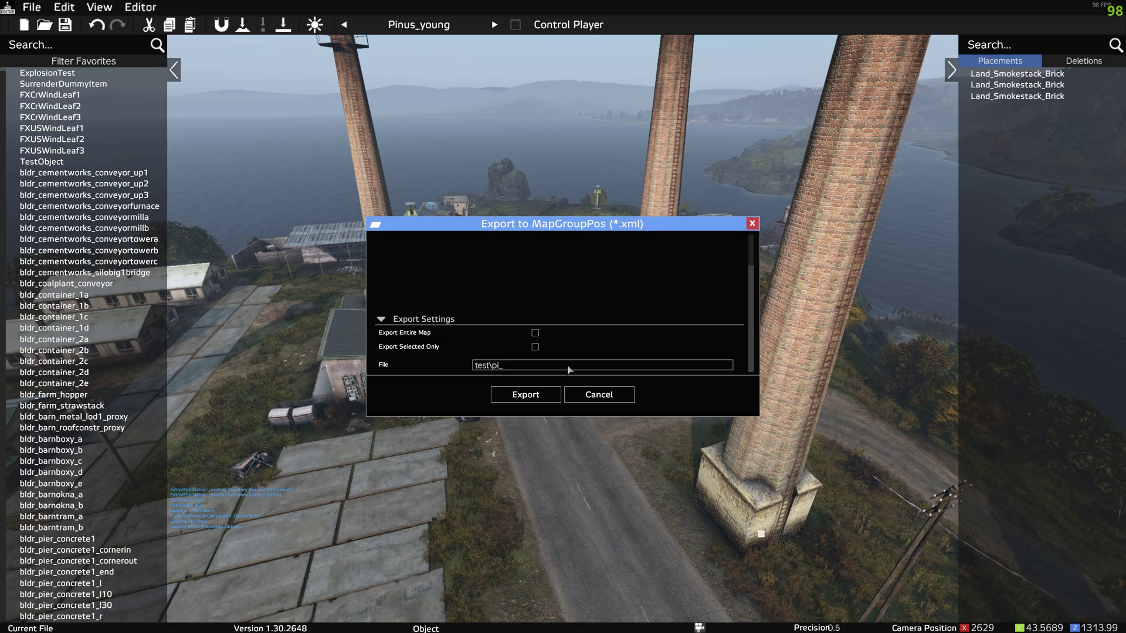
pyautogui.click(525, 395)
# - Save the project as test\Prisionislendrework and exit DayZ Editor
pyautogui.click(31, 7)
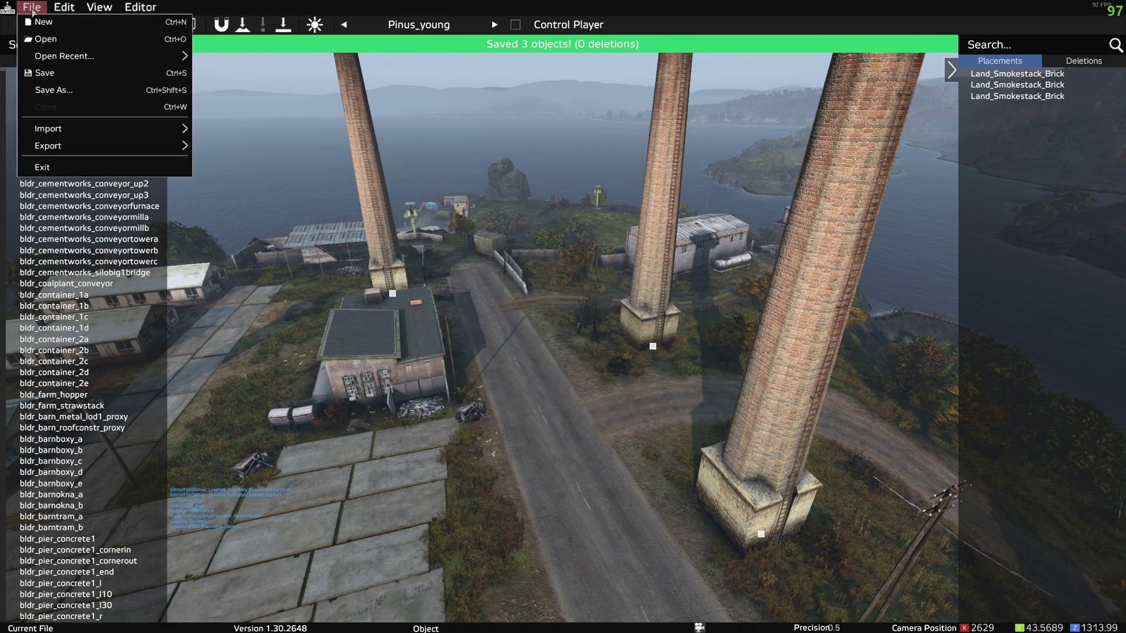
pyautogui.click(54, 93)
pyautogui.scroll(-3, 426, 316)
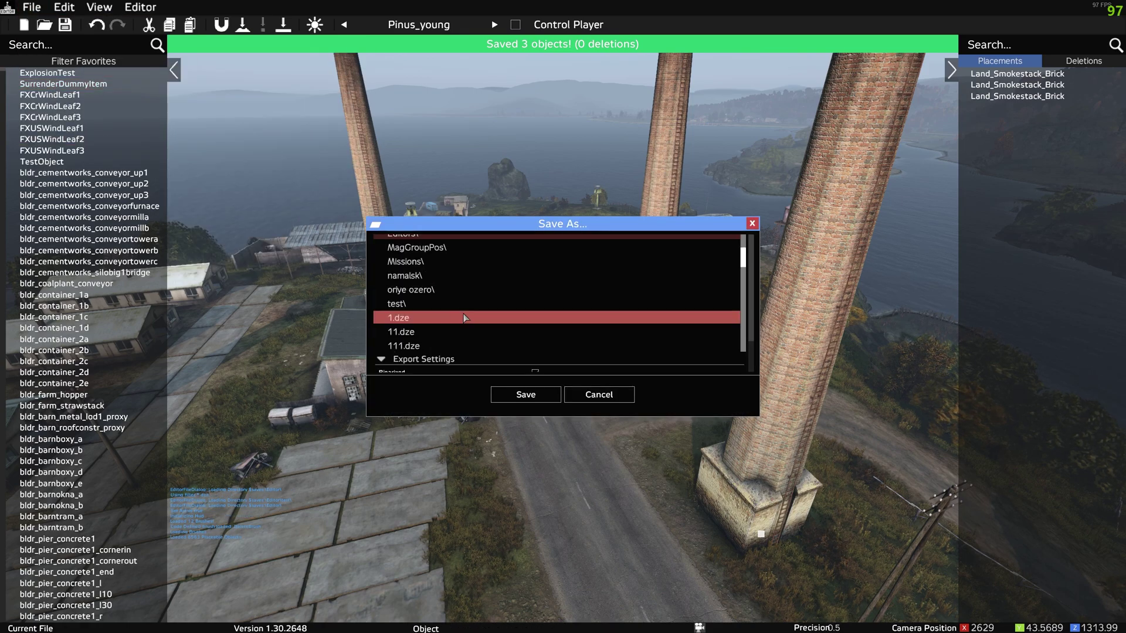
pyautogui.doubleClick(427, 311)
pyautogui.scroll(-2, 571, 366)
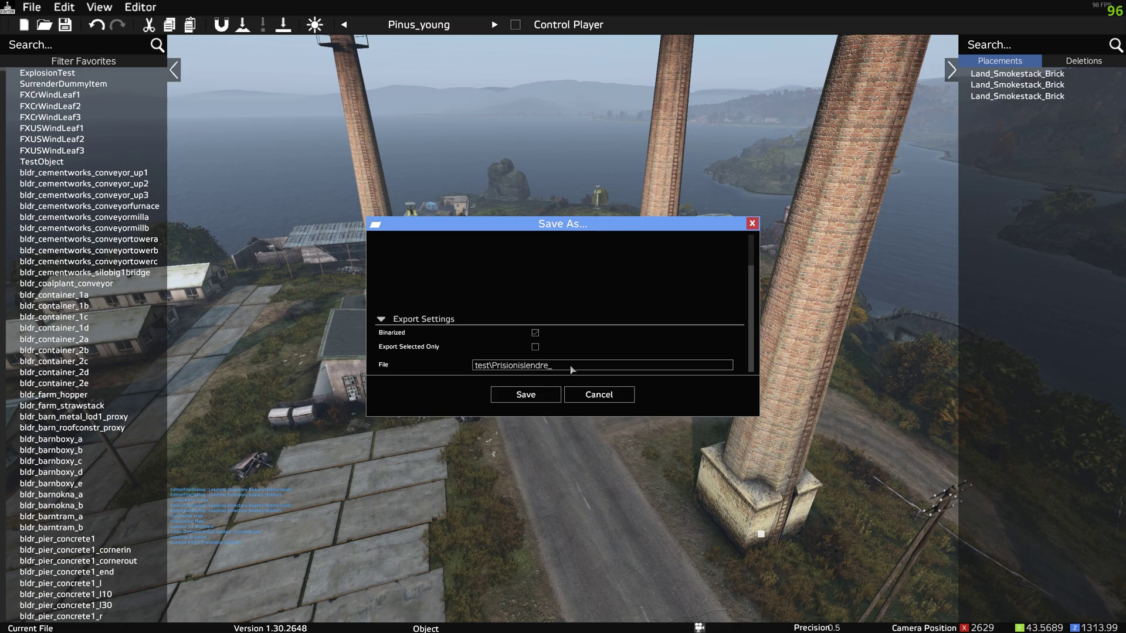
pyautogui.write('work')
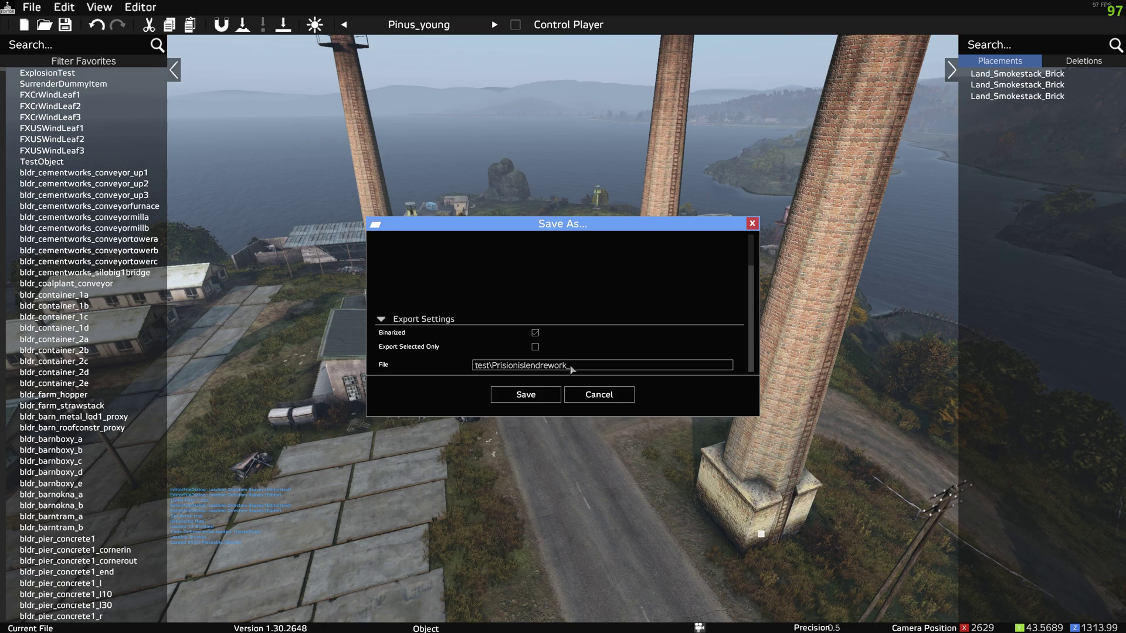
pyautogui.click(524, 395)
pyautogui.click(32, 7)
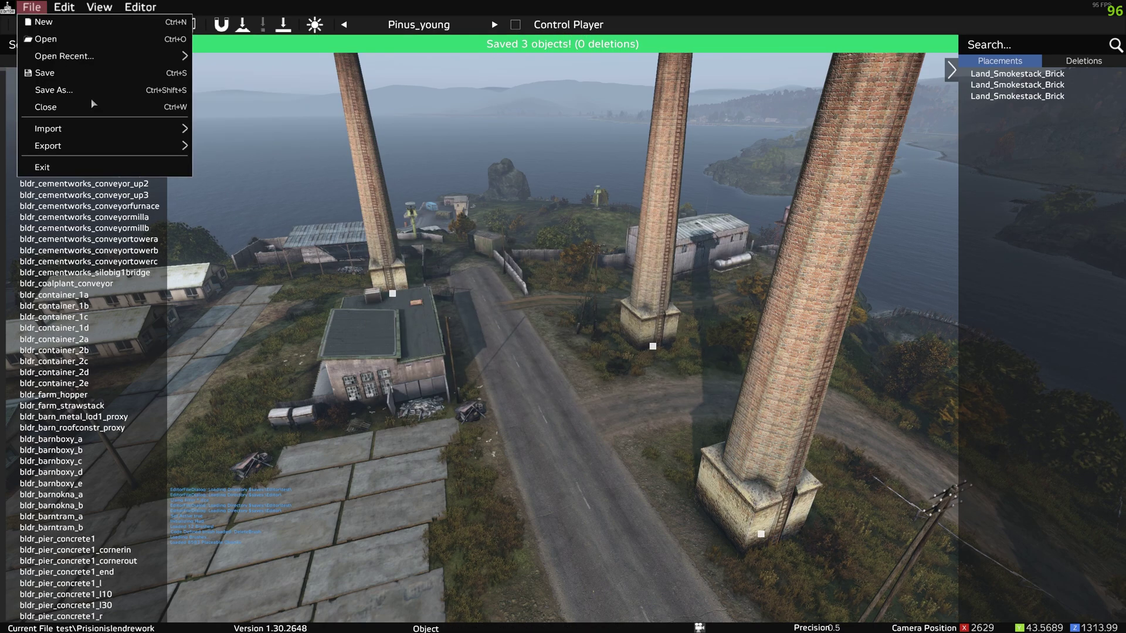
pyautogui.click(123, 170)
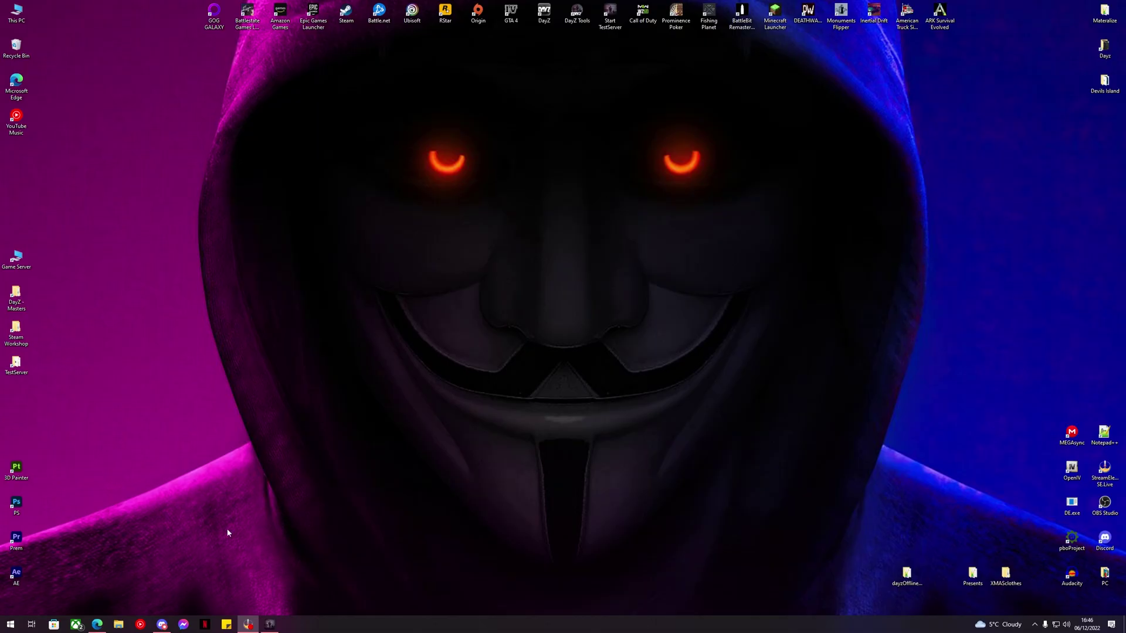
# - Open the test server's EditorFiles folder, plus Documents\DayZ\Editor\test in a second window
pyautogui.doubleClick(16, 358)
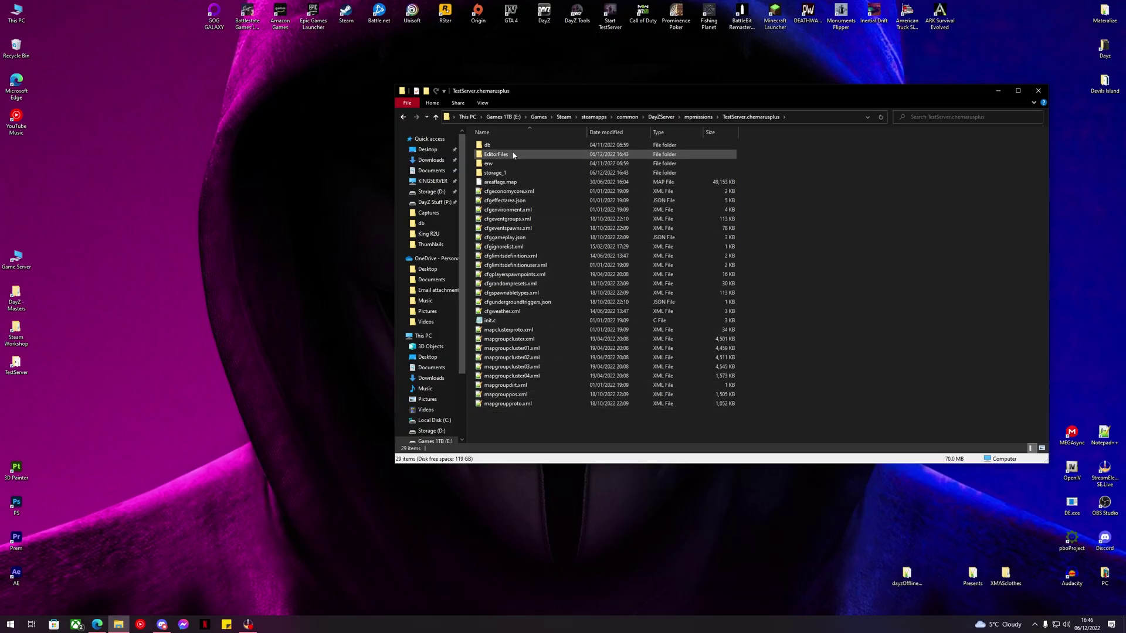
pyautogui.doubleClick(496, 154)
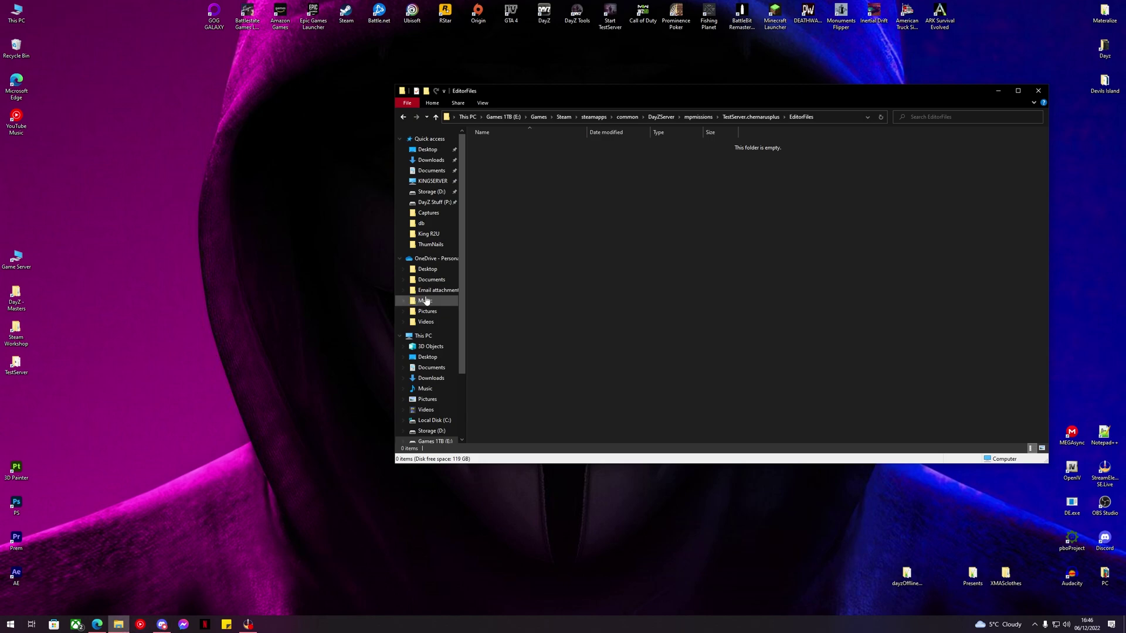
pyautogui.rightClick(436, 373)
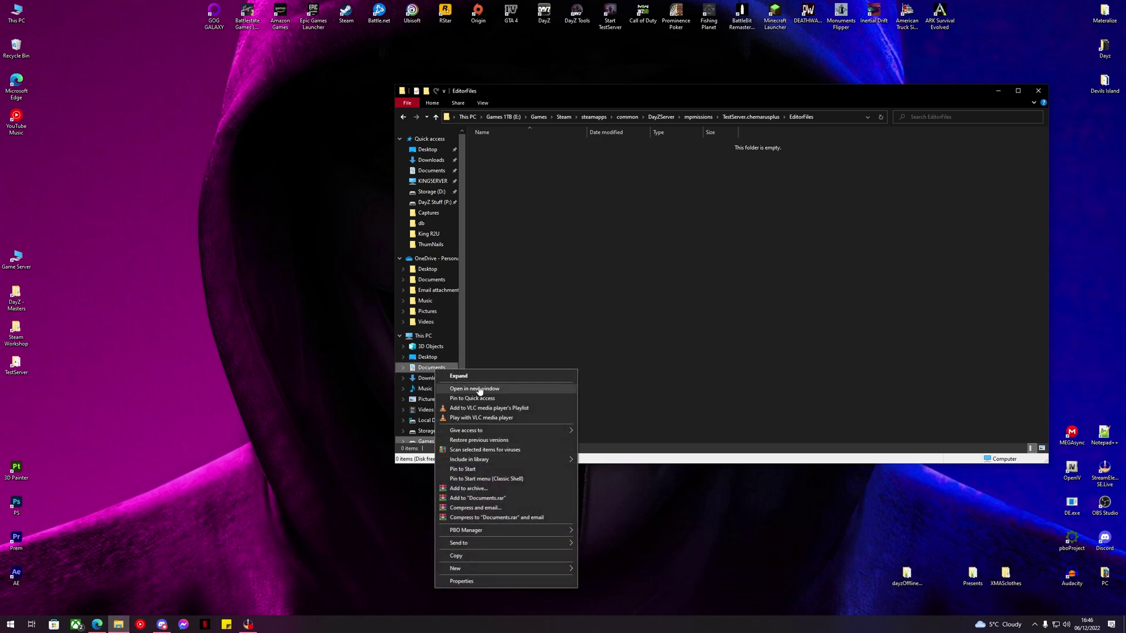
pyautogui.click(482, 389)
pyautogui.moveTo(584, 98); pyautogui.dragTo(254, 76)
pyautogui.doubleClick(167, 176)
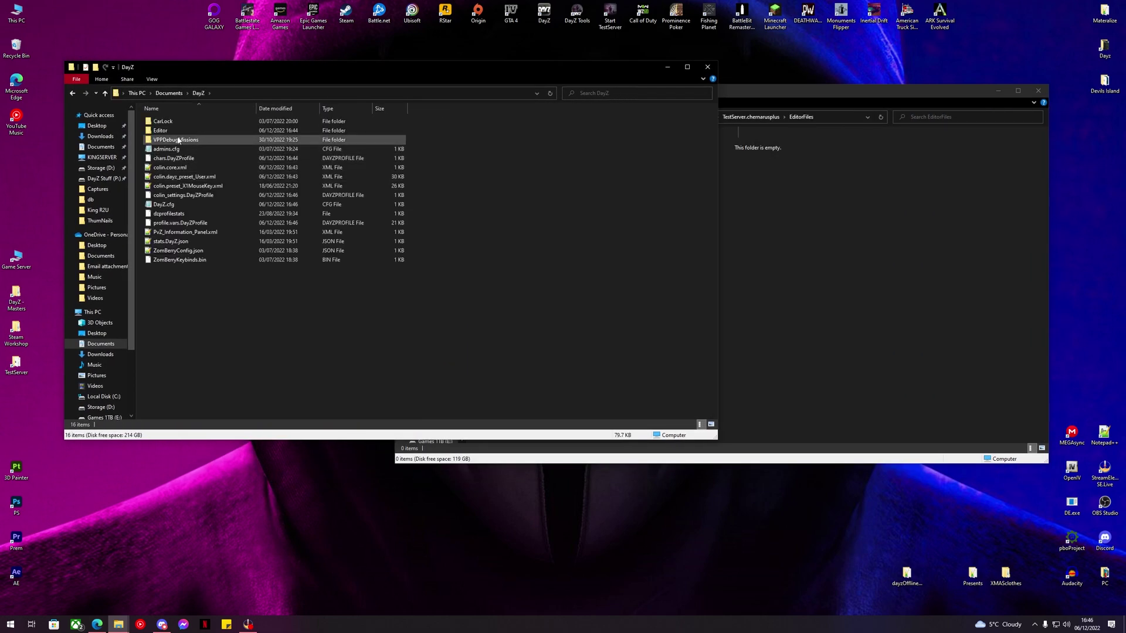
pyautogui.doubleClick(176, 131)
pyautogui.doubleClick(166, 199)
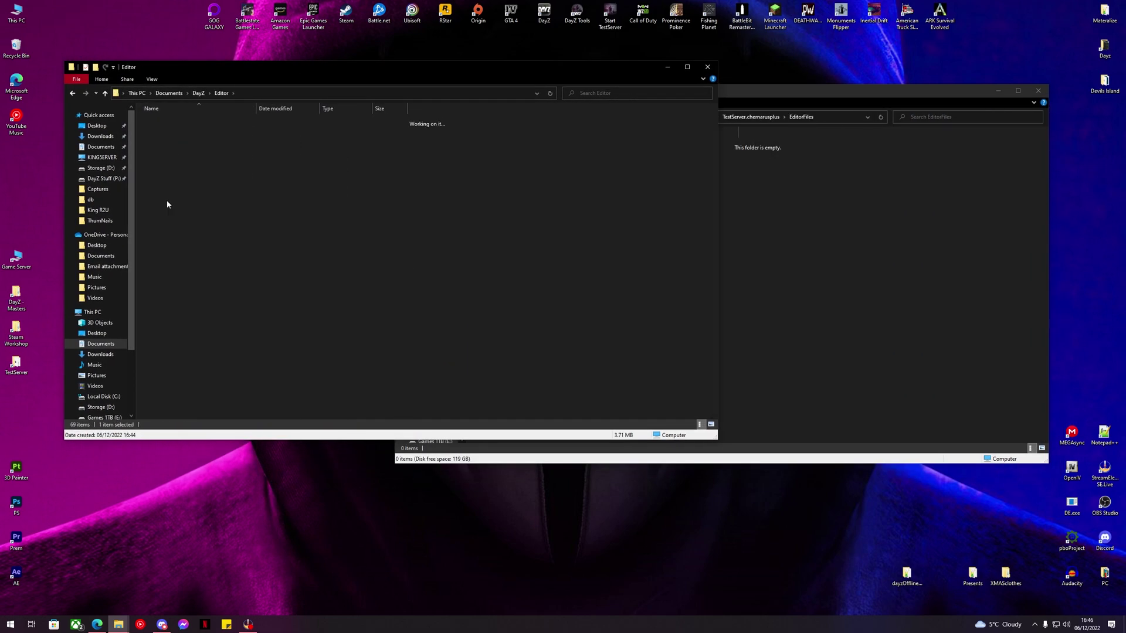
# - Copy Prisionislendrework.dze into EditorFiles and return to the TestServer.chernarusplus folder
pyautogui.click(885, 324)
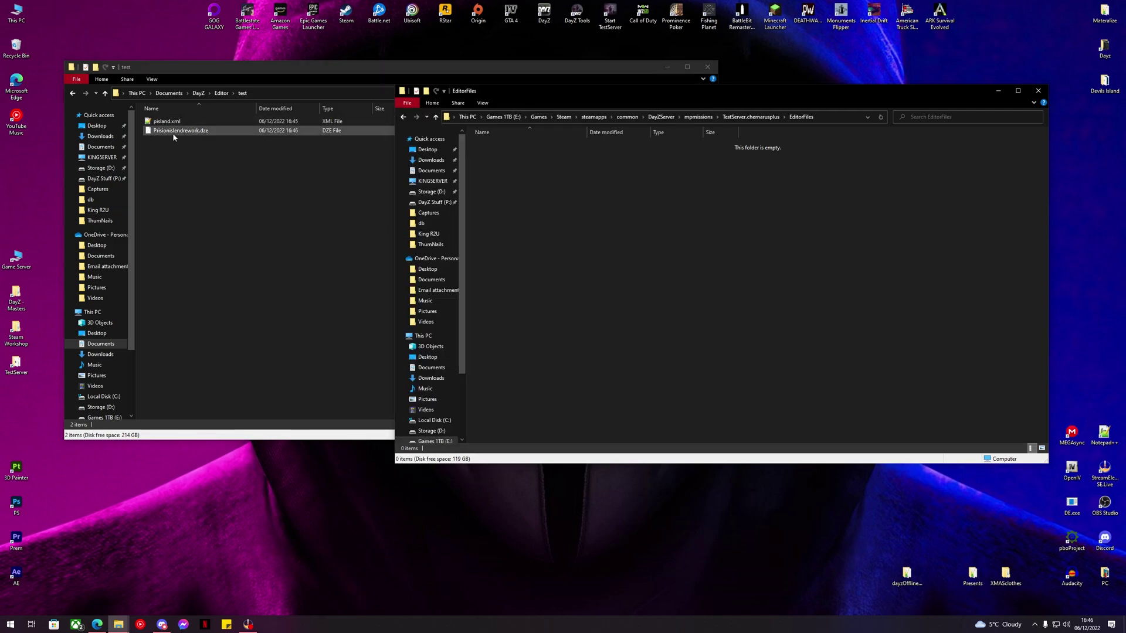
pyautogui.moveTo(206, 137); pyautogui.dragTo(776, 310)
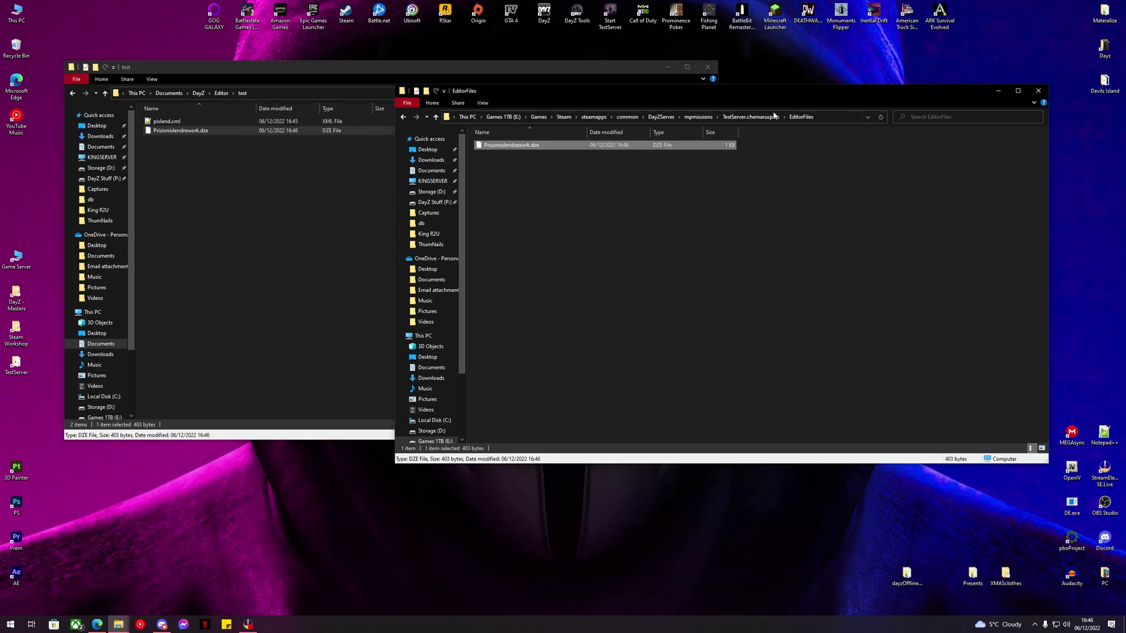
pyautogui.press('BackSpace')
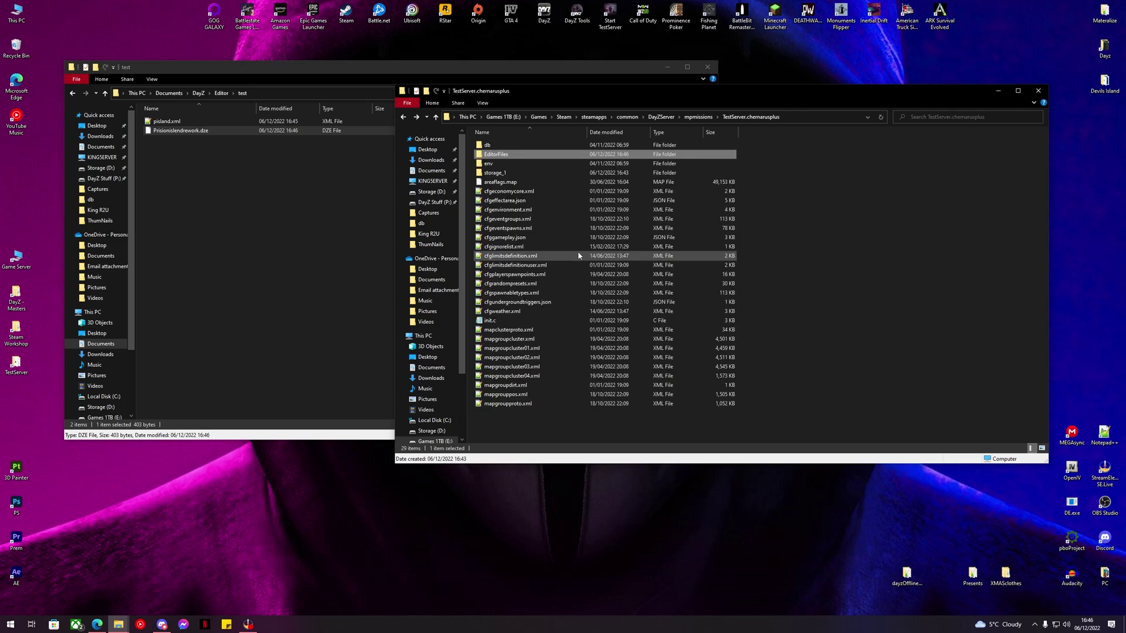
# - Open mapgrouppos.xml and the exported pisland.xml side by side in Notepad++
pyautogui.doubleClick(501, 394)
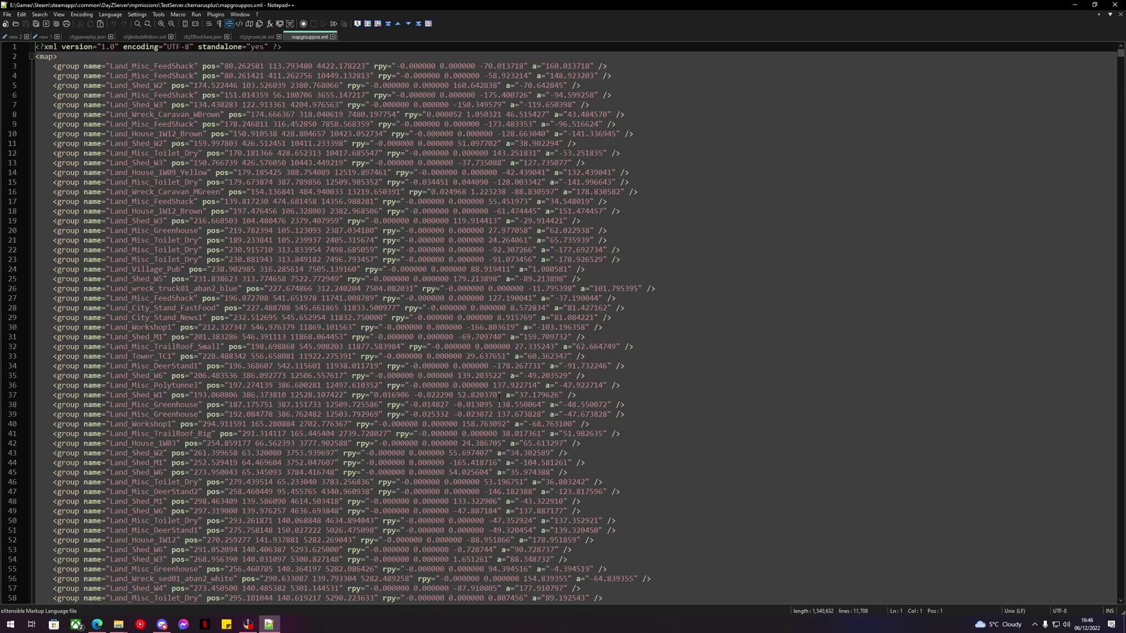
pyautogui.hotkey('alt', 'Tab')
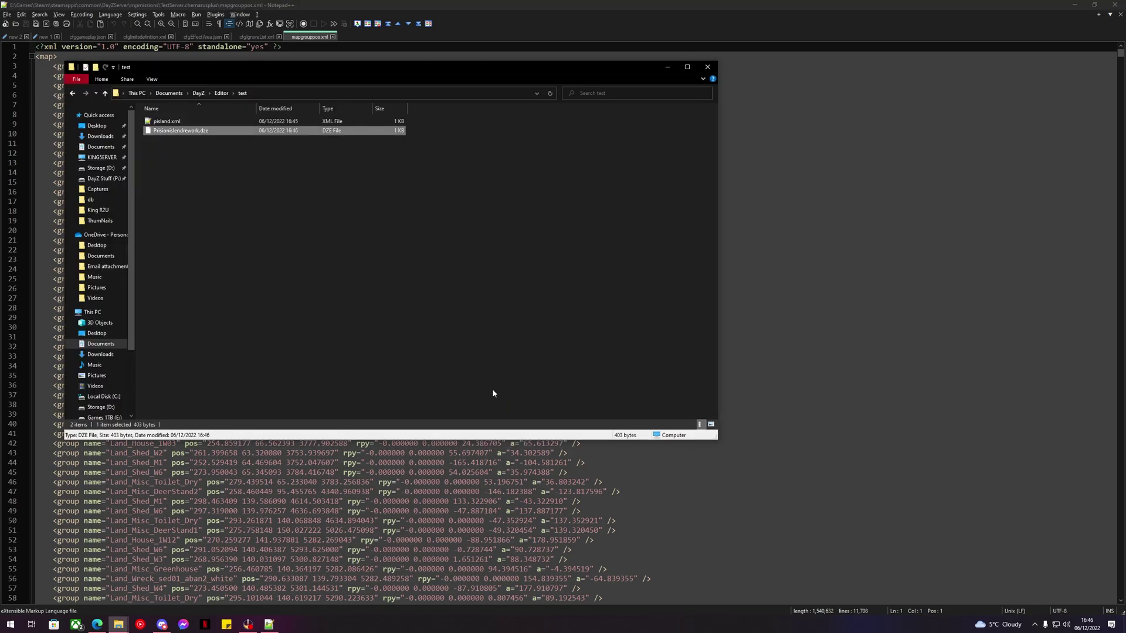
pyautogui.click(164, 123)
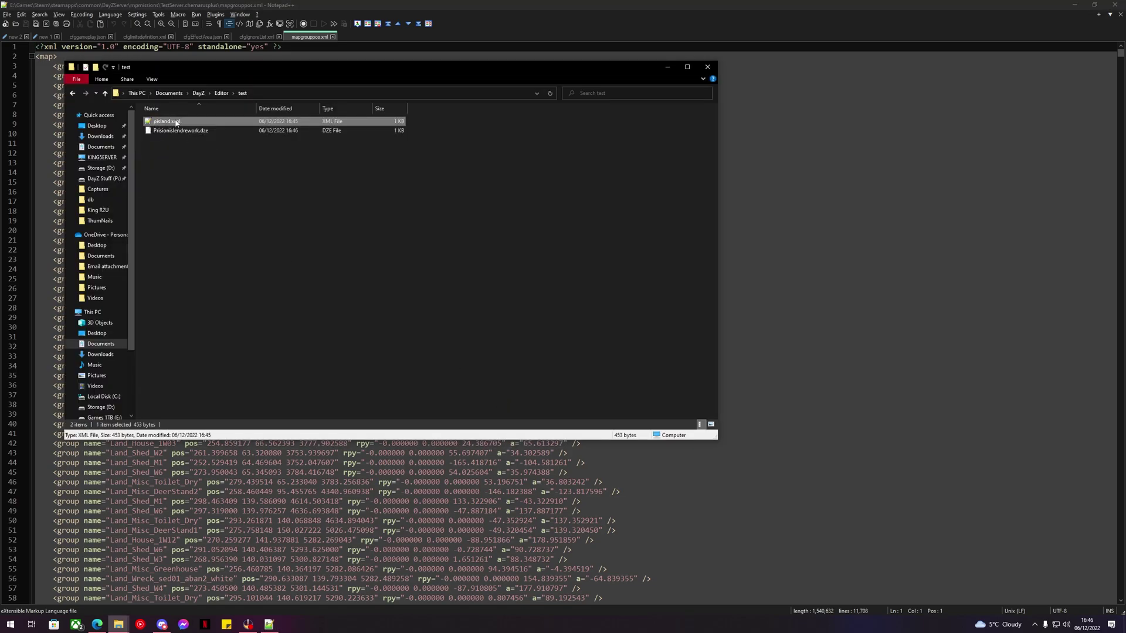
pyautogui.moveTo(151, 126); pyautogui.dragTo(313, 55)
# - Copy pisland.xml's three smokestack group lines and paste them after mapgrouppos.xml line 11706
pyautogui.moveTo(607, 85); pyautogui.dragTo(36, 65)
pyautogui.hotkey('ctrl', 'c')
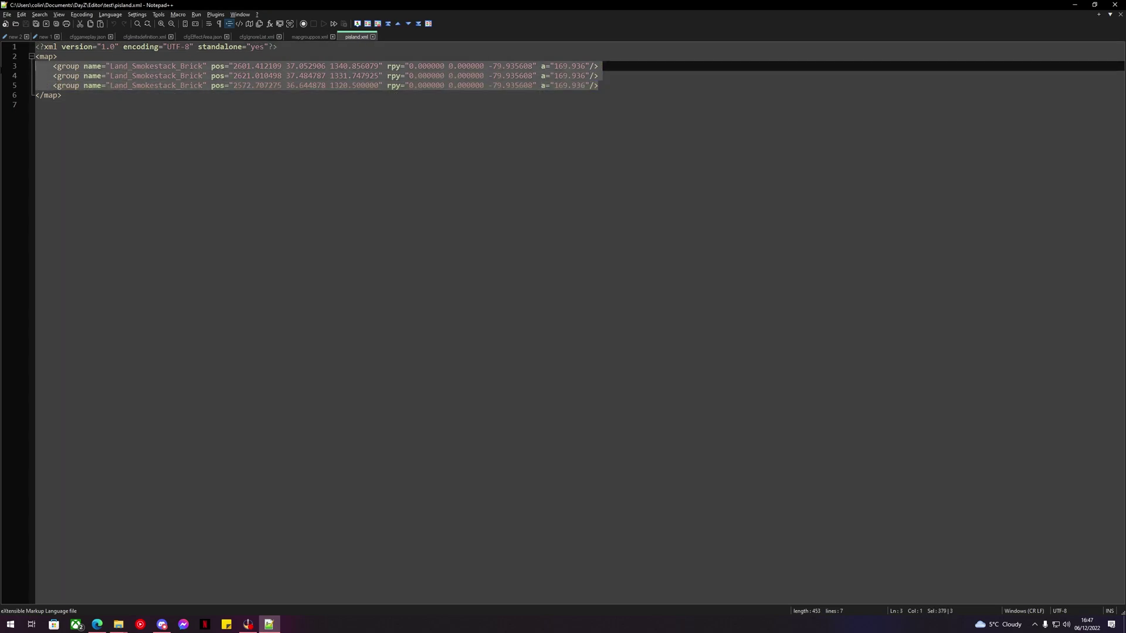
pyautogui.click(304, 37)
pyautogui.moveTo(1121, 59); pyautogui.dragTo(951, 595)
pyautogui.click(630, 580)
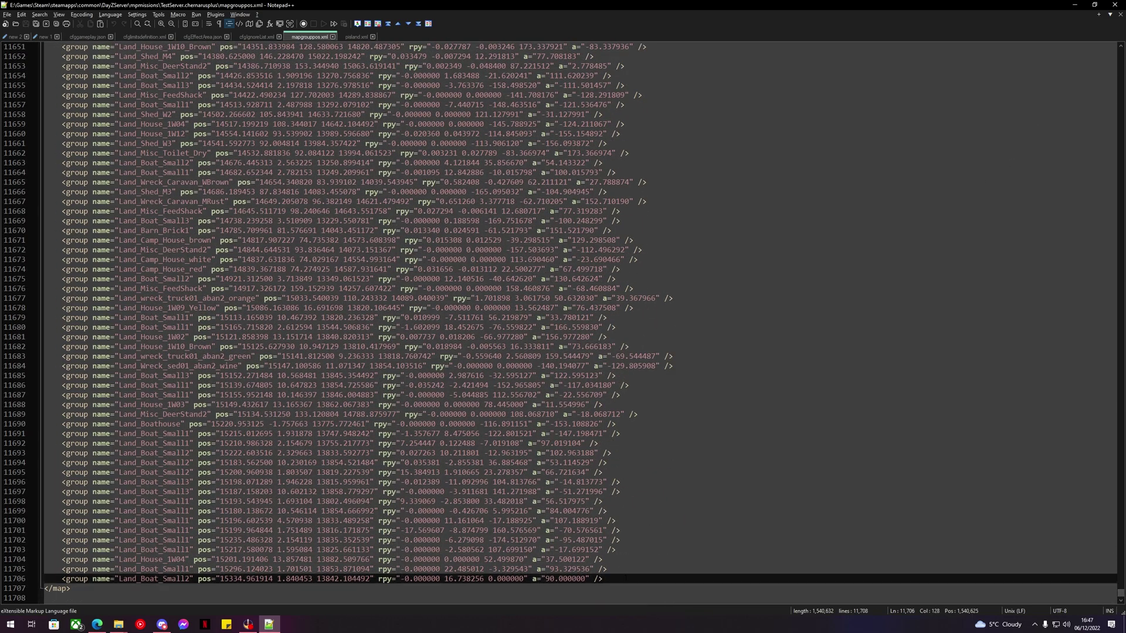
pyautogui.press('Return')
pyautogui.hotkey('ctrl', 'v')
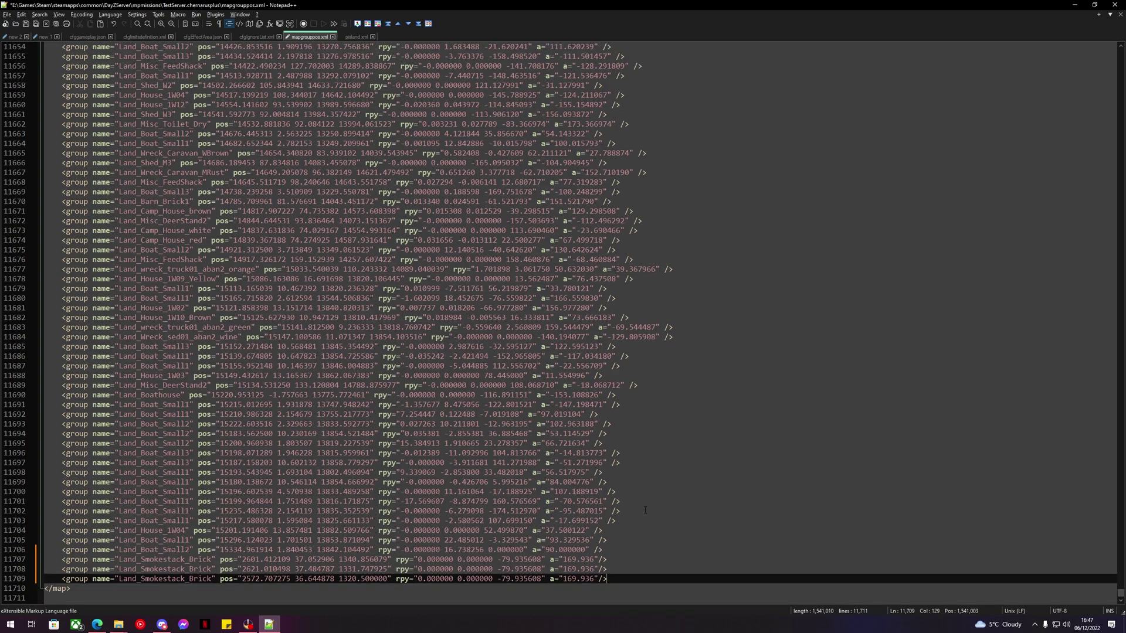
# - Save mapgrouppos.xml, close Notepad++ and both Explorer windows, then start the test server
pyautogui.click(26, 24)
pyautogui.click(1114, 5)
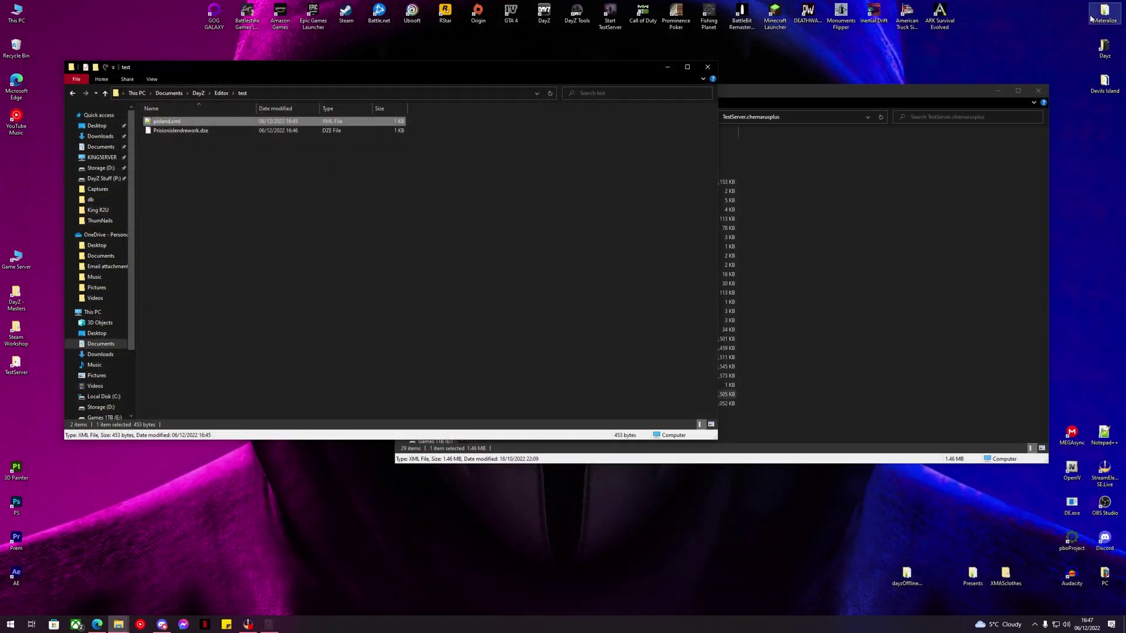
pyautogui.click(828, 291)
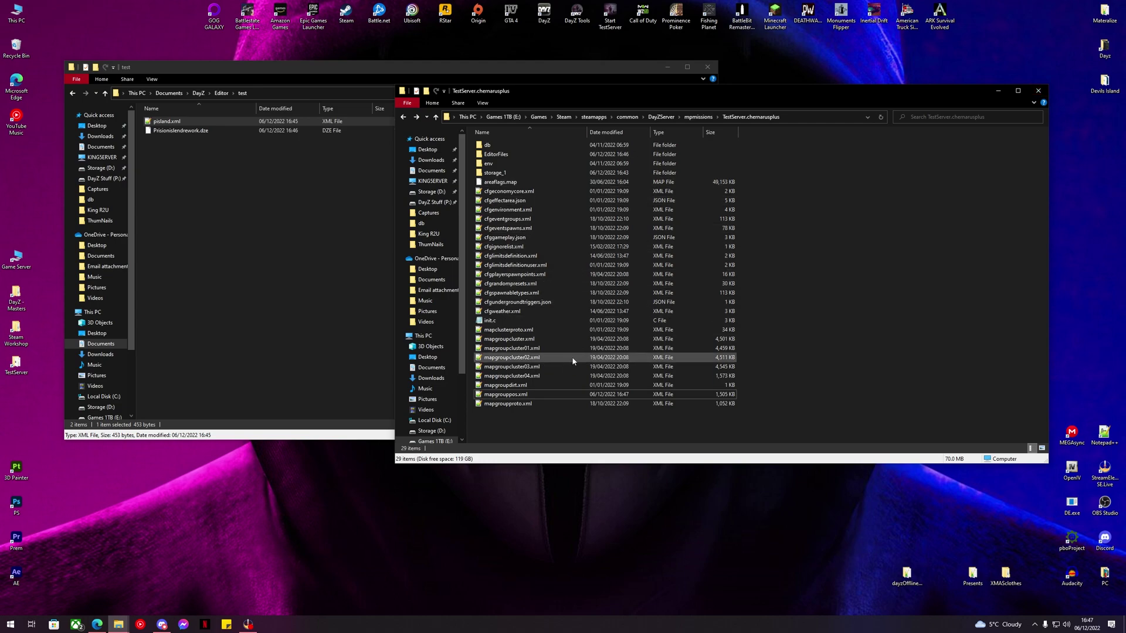
pyautogui.click(708, 67)
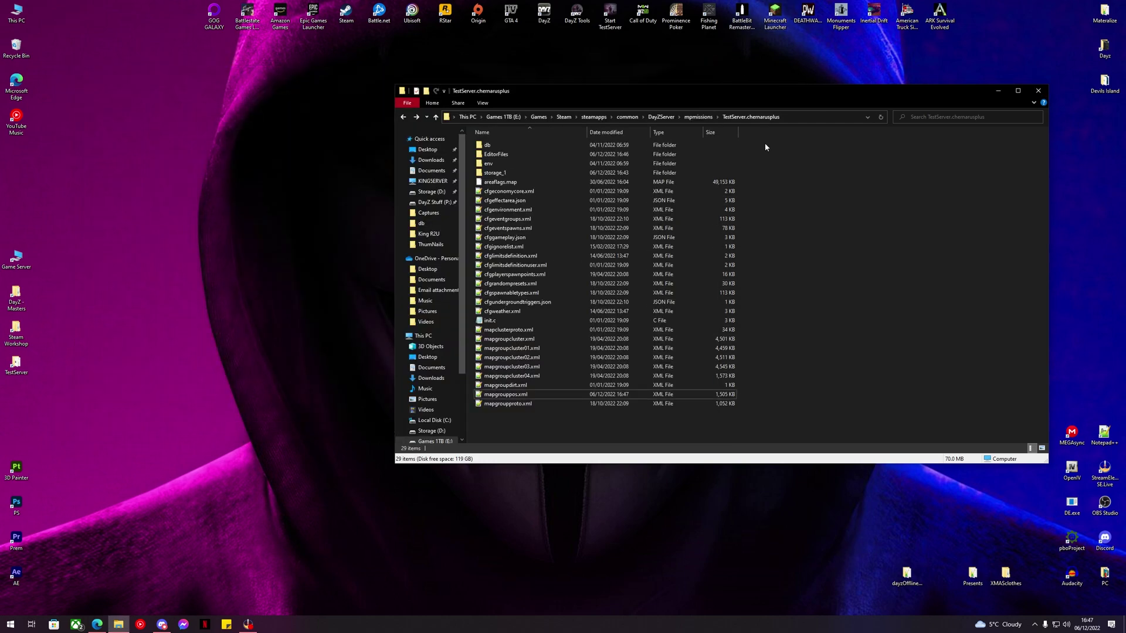
pyautogui.click(1038, 90)
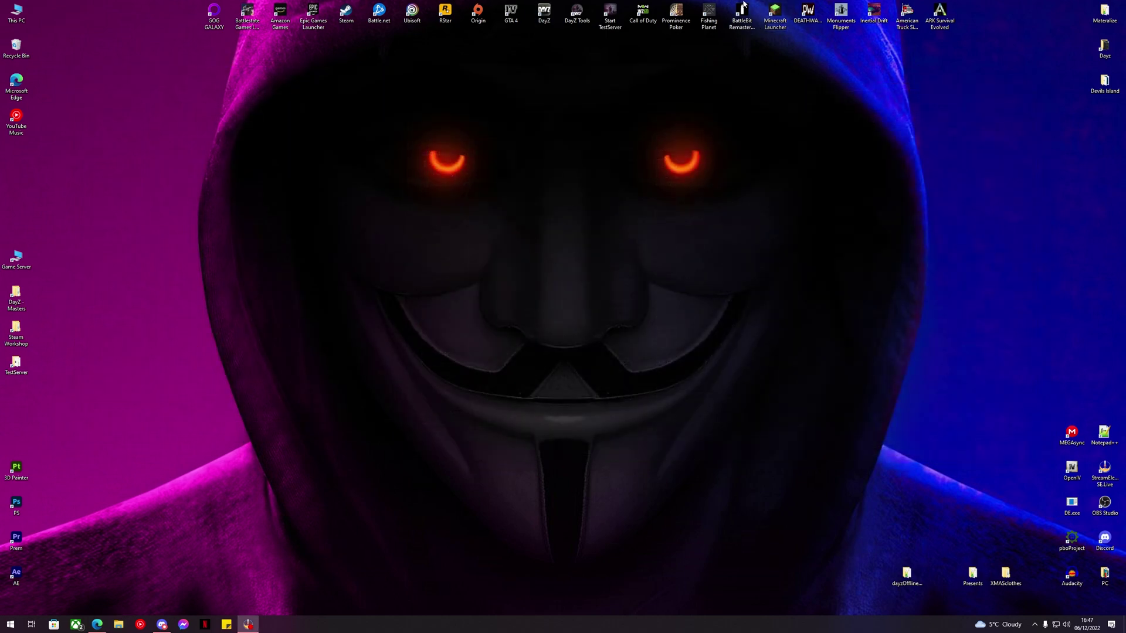
pyautogui.doubleClick(599, 27)
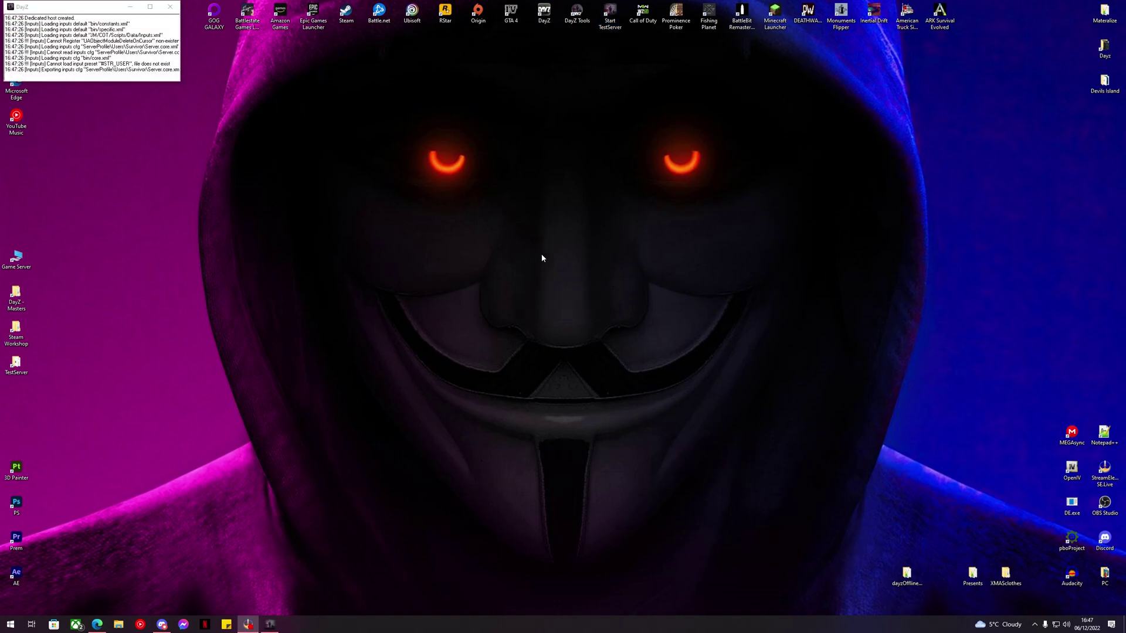
# - Launch DayZ, refresh the server list, and join DHG Test Server with its required mods
pyautogui.doubleClick(544, 14)
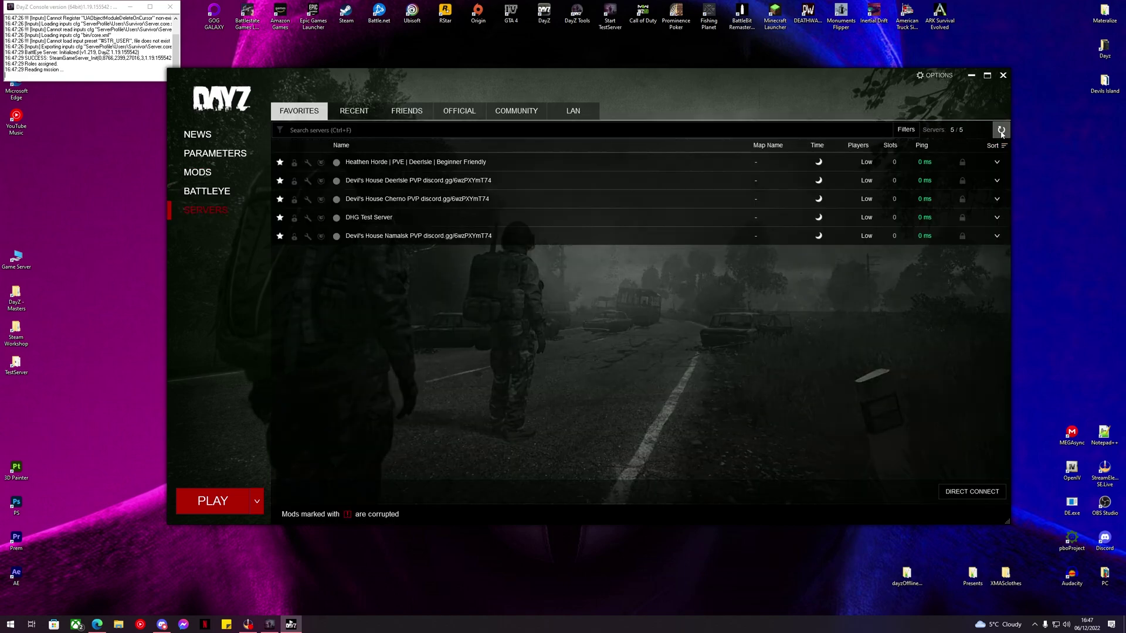
pyautogui.click(1002, 132)
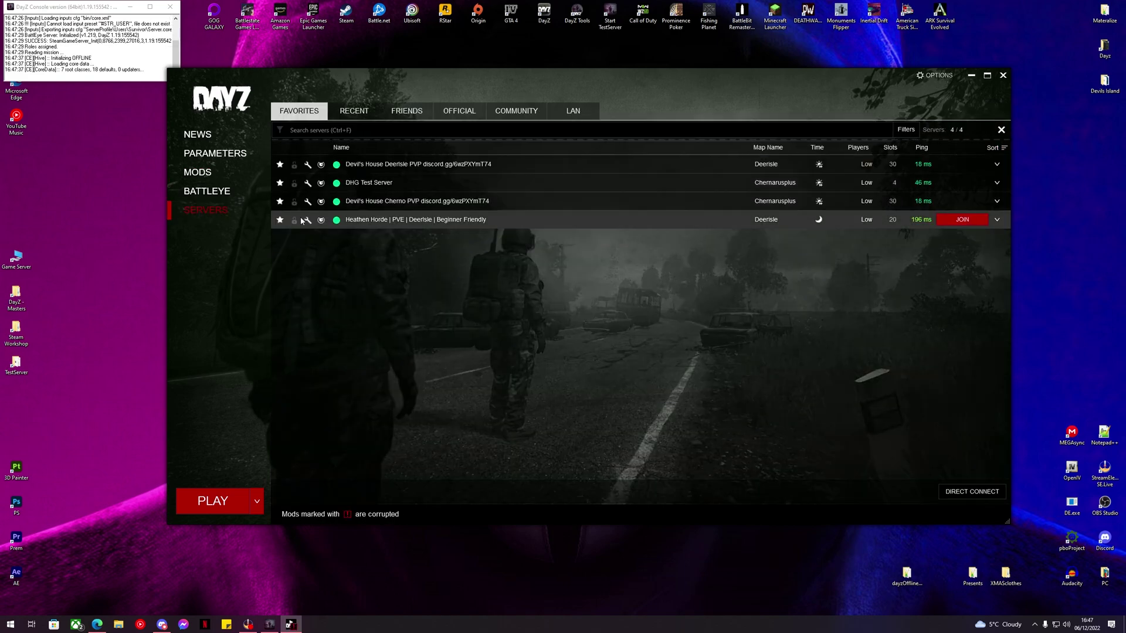
pyautogui.click(947, 191)
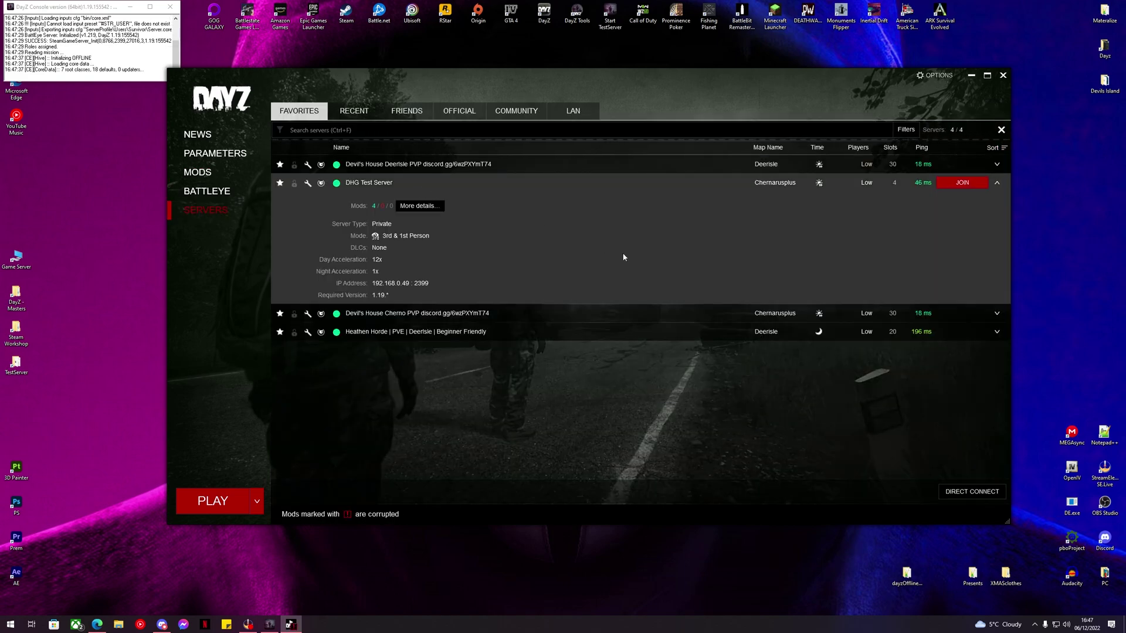
pyautogui.click(945, 185)
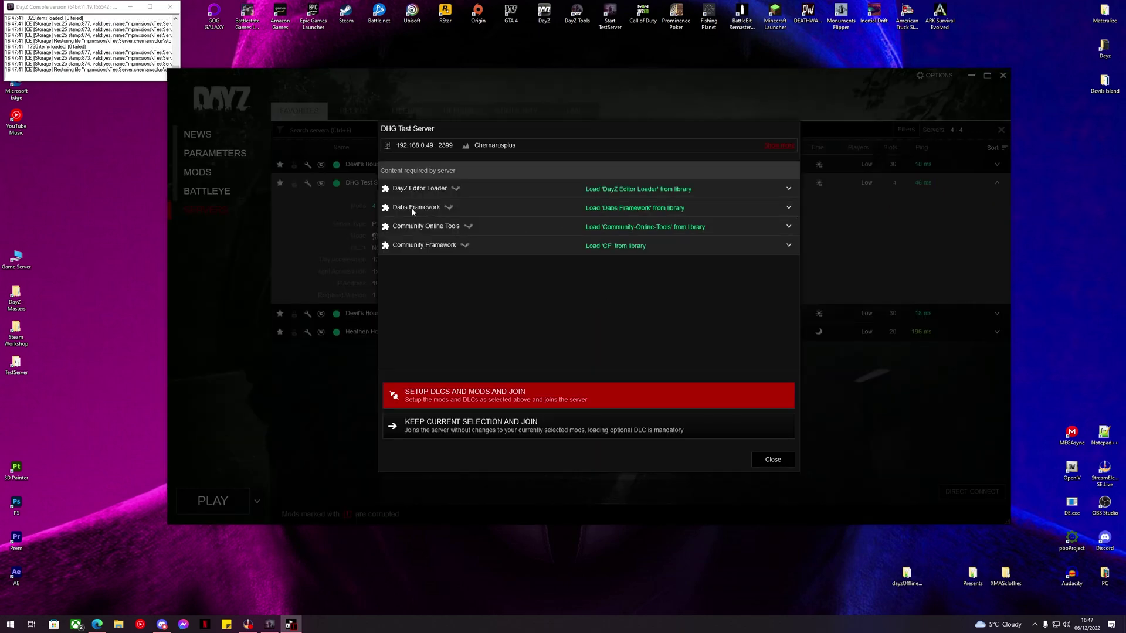
pyautogui.click(522, 395)
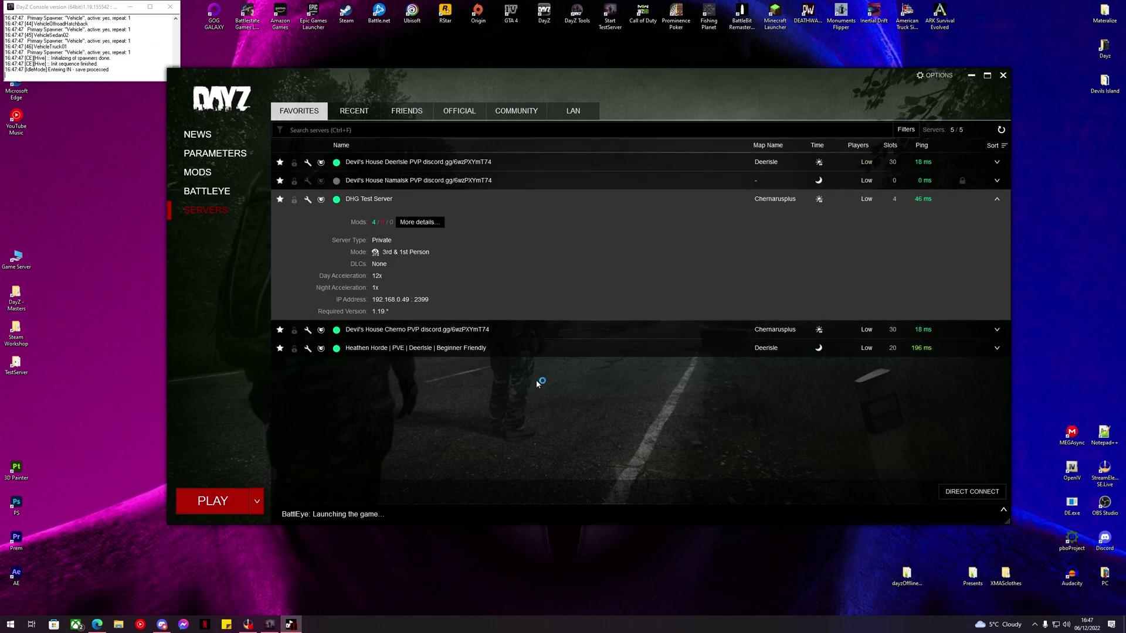
# - Minimize the DayZ launcher while the game loads into DHG Test Server
pyautogui.click(971, 76)
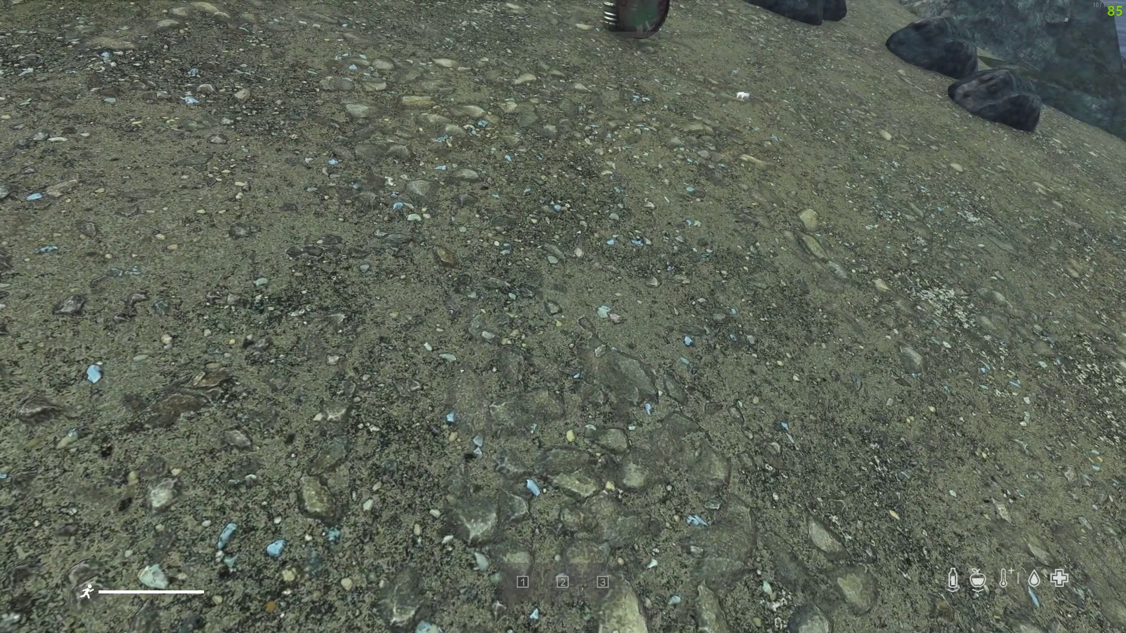
# - Enable Community Online Tools and fly the free camera up high over the coast
pyautogui.press('y')
pyautogui.press('End')
pyautogui.press('Insert')
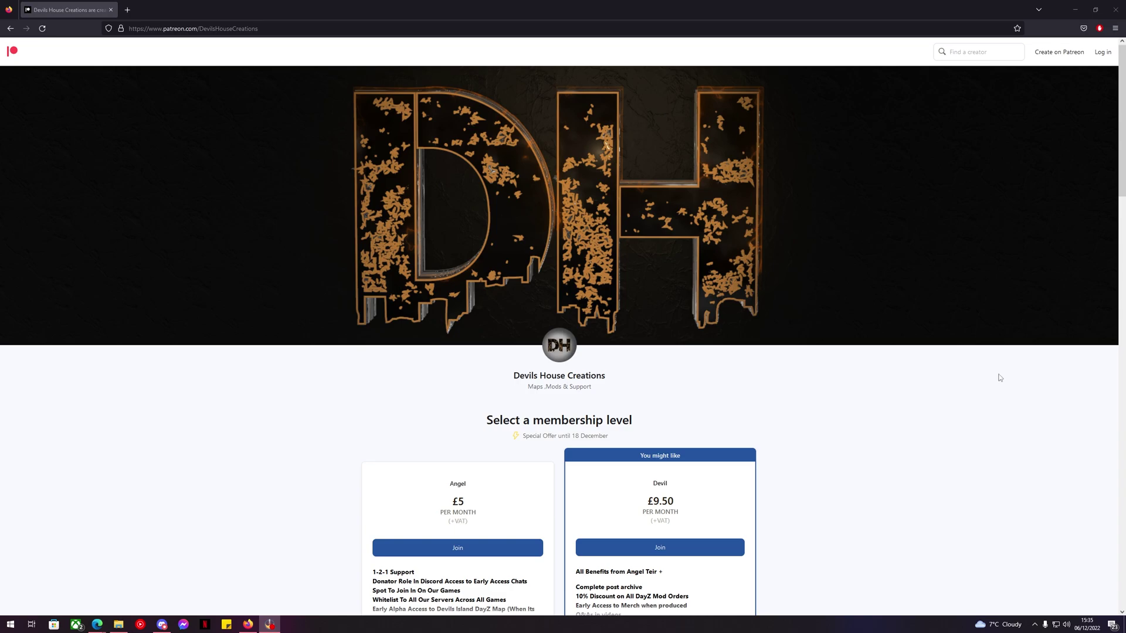
pyautogui.scroll(-2, 376, 440)
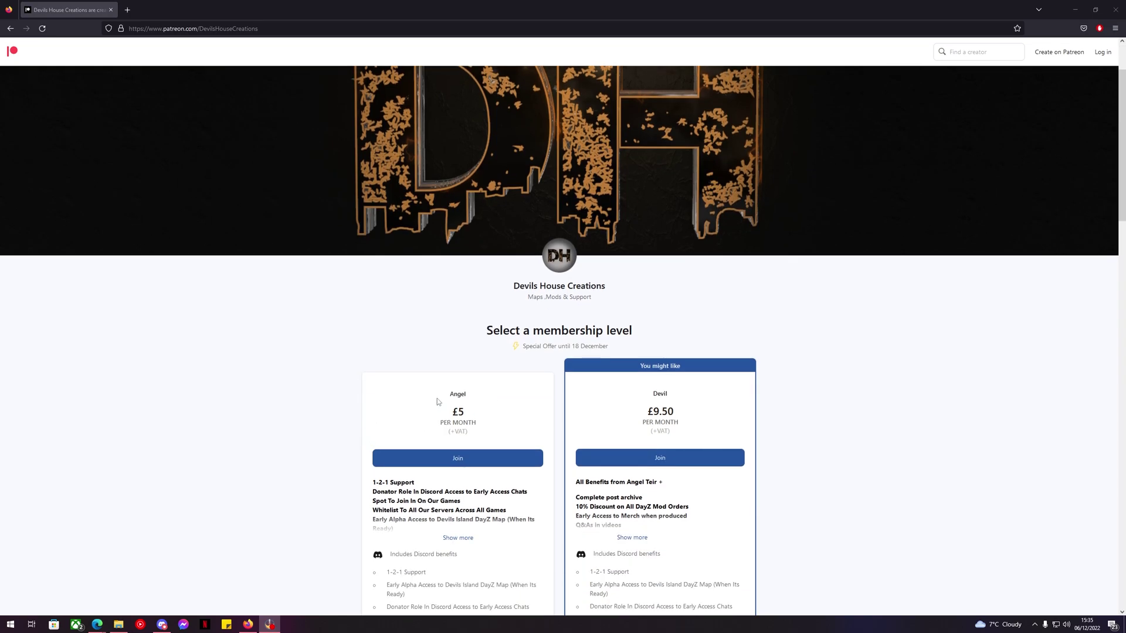
pyautogui.doubleClick(457, 394)
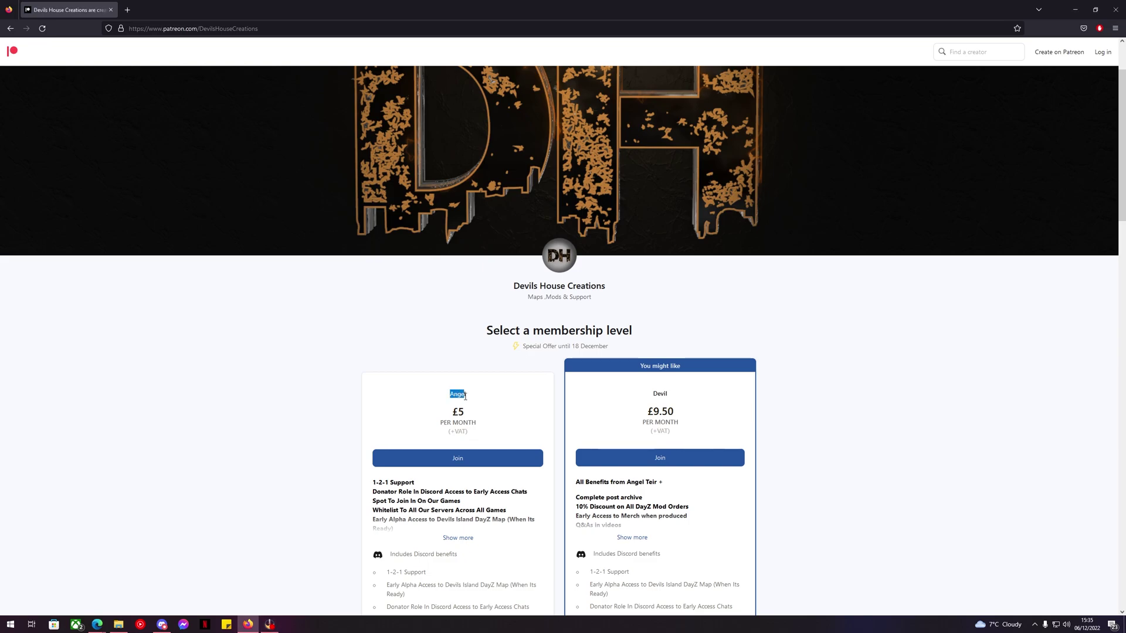
pyautogui.click(658, 391)
pyautogui.scroll(-2, 756, 412)
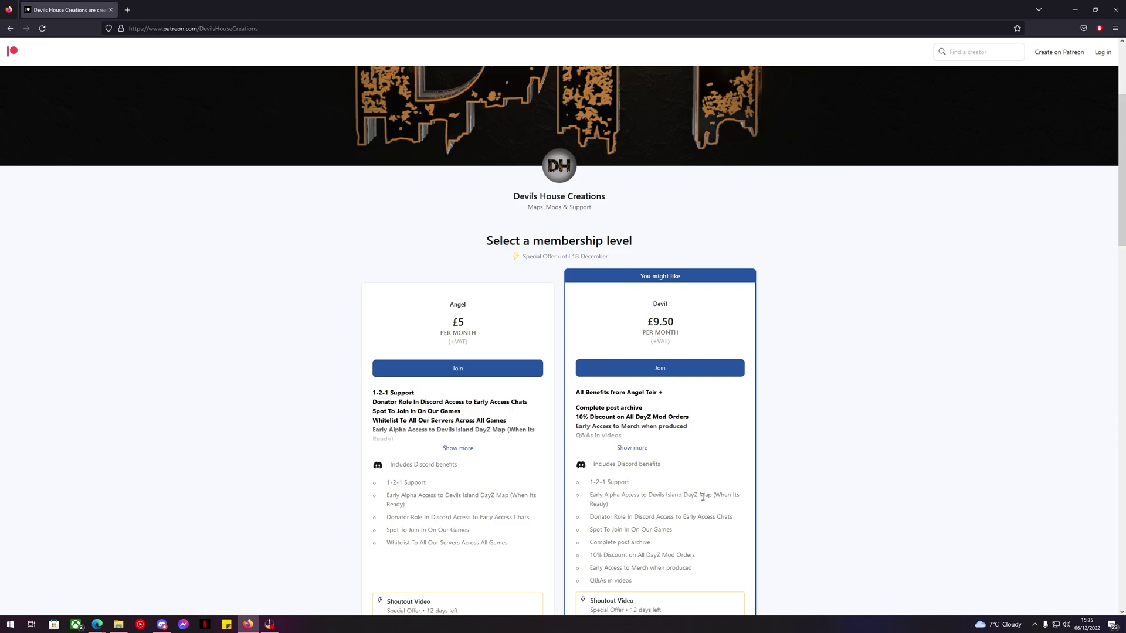
pyautogui.scroll(2, 779, 495)
pyautogui.scroll(2, 779, 495)
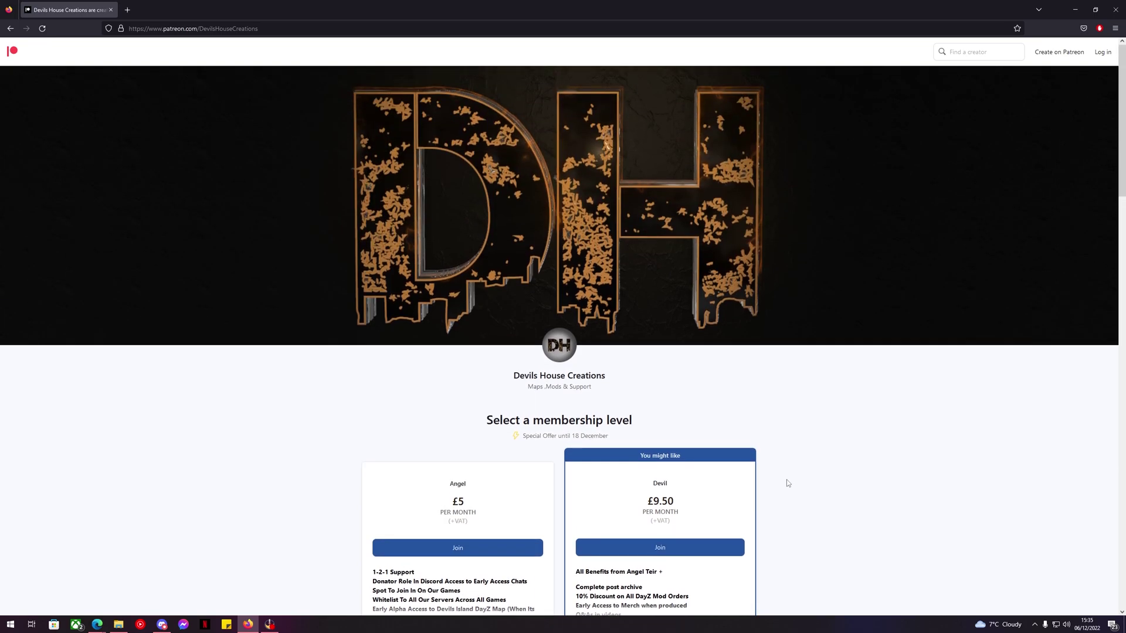